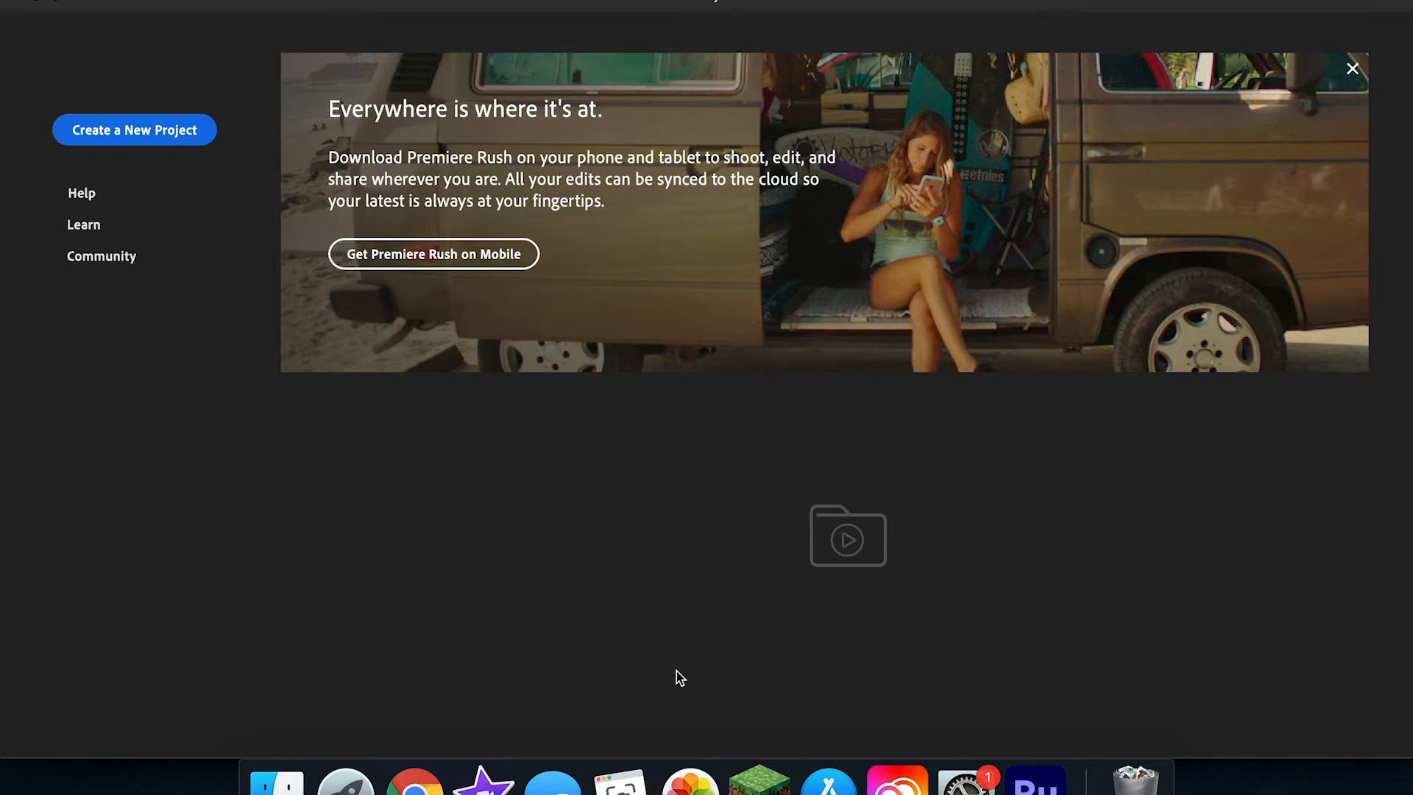
Step: Start a new project and end the guided tutorial
{"action": "left_click", "coordinate": [165, 133]}
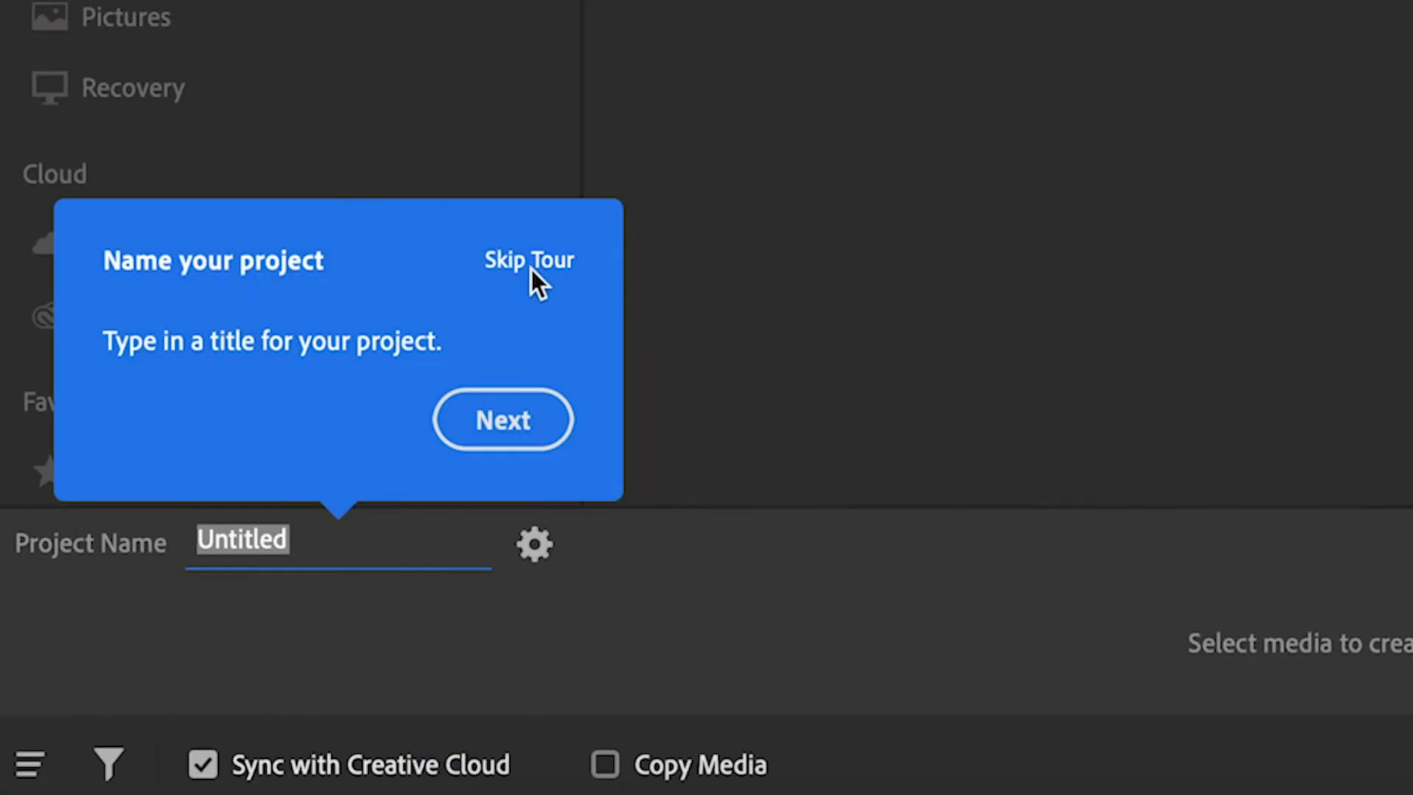
{"action": "left_click", "coordinate": [529, 265]}
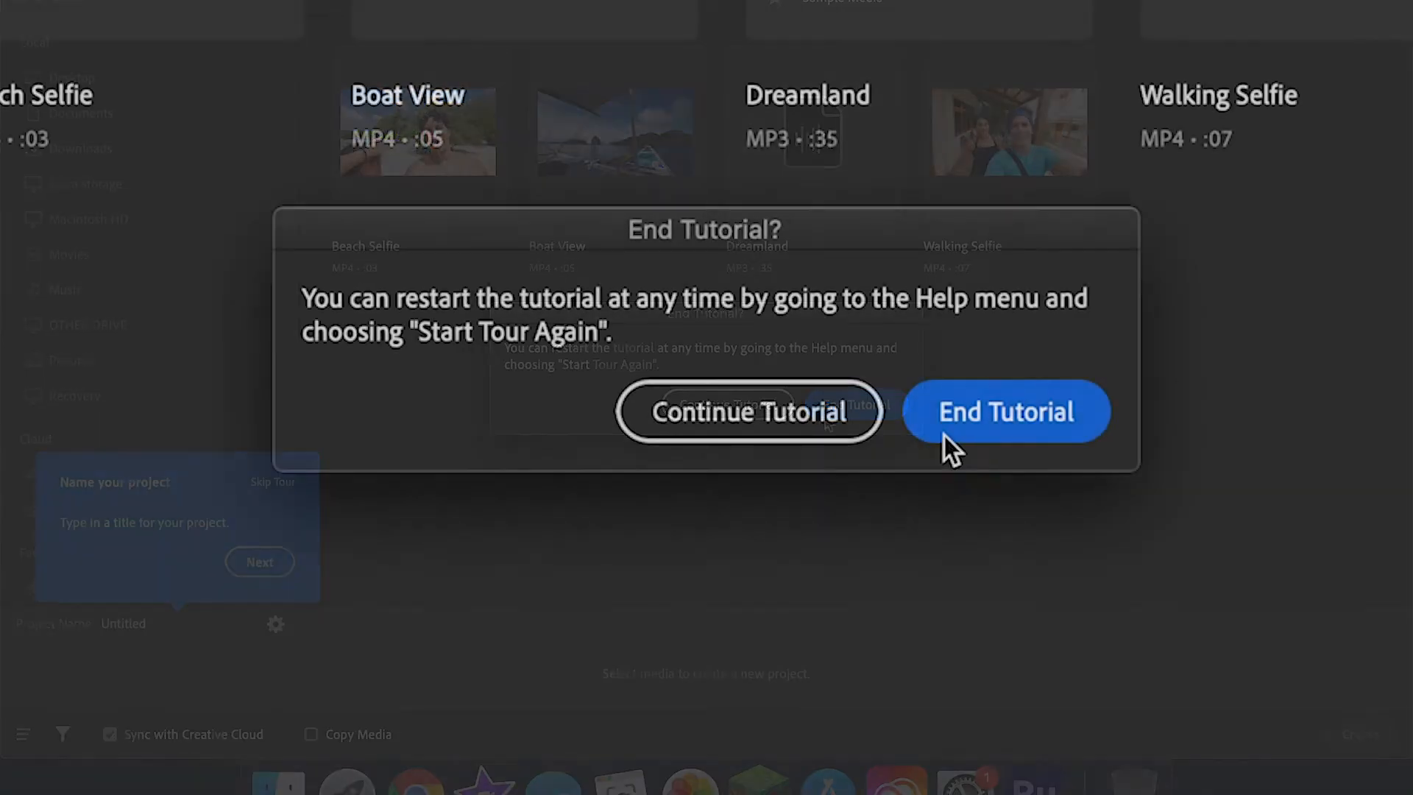
{"action": "left_click", "coordinate": [838, 410]}
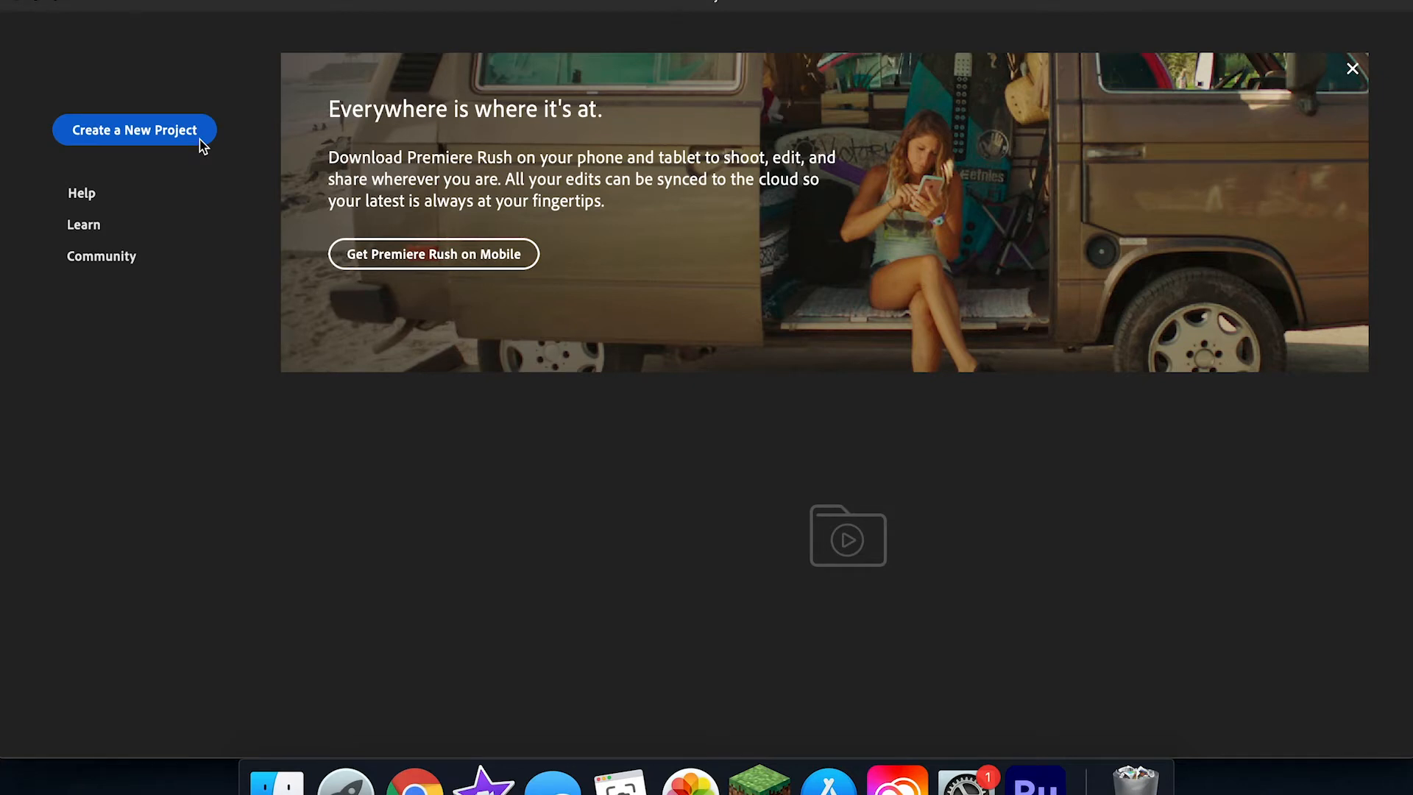
Step: Start a new project and name it Phil Swift Commercial
{"action": "left_click", "coordinate": [200, 139]}
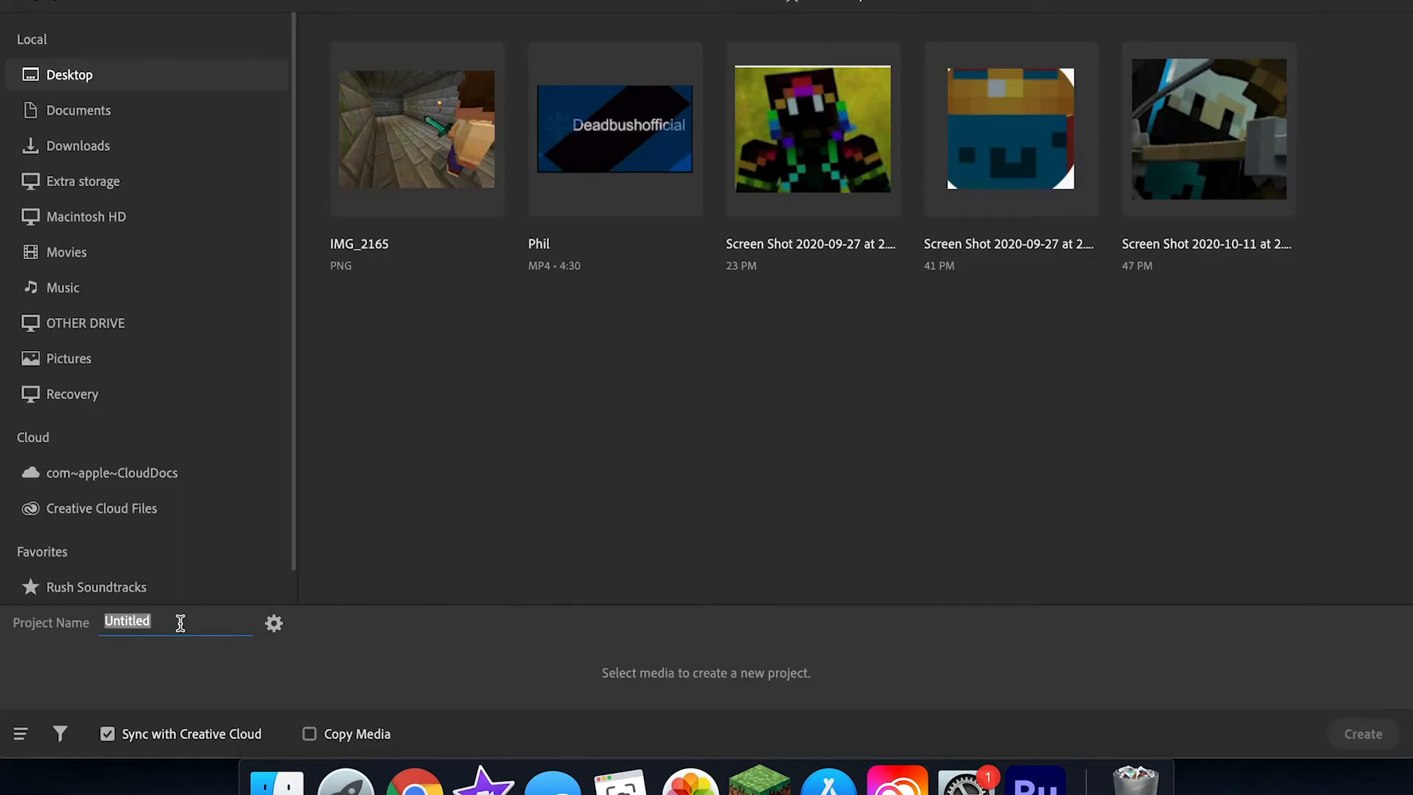
{"action": "type", "text": "Phil Swift Com"}
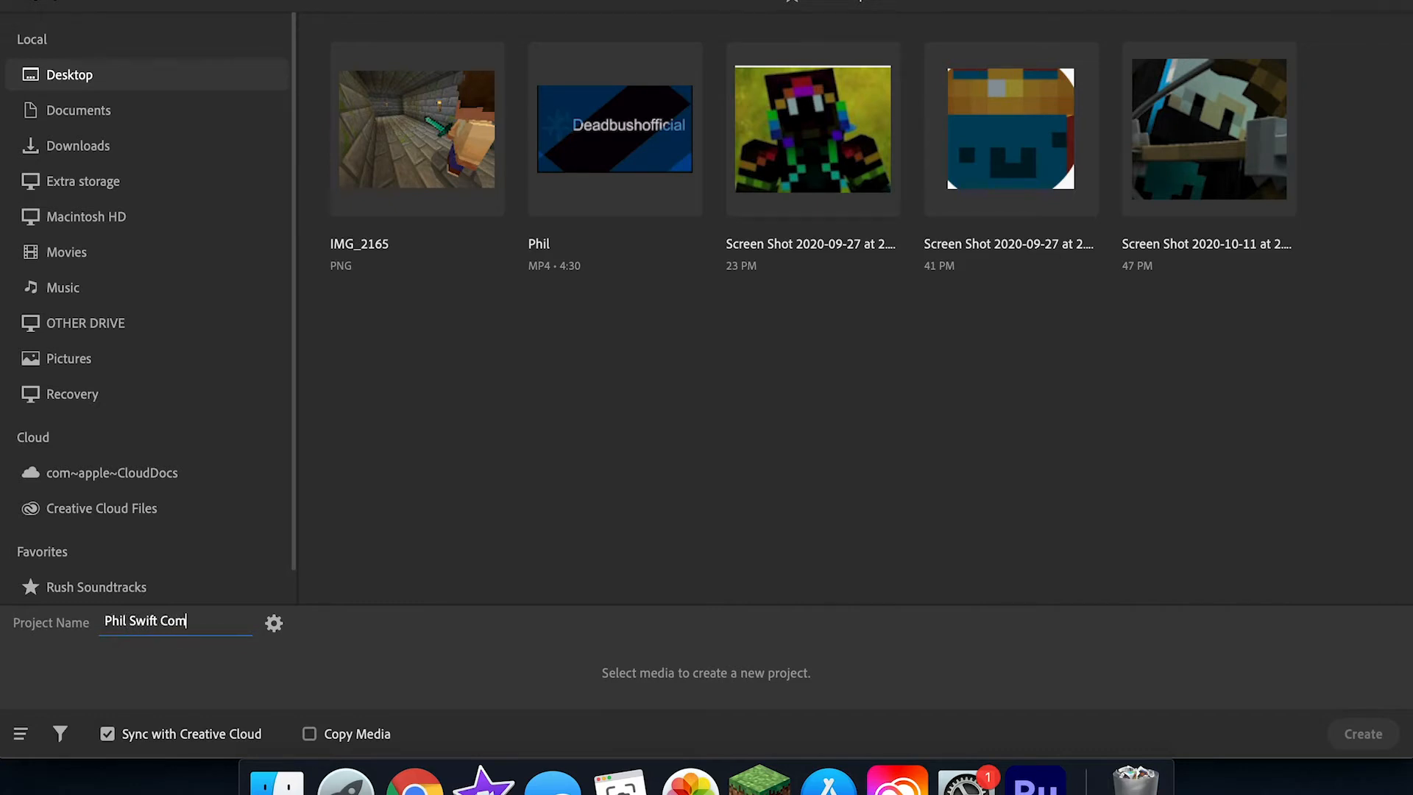
{"action": "type", "text": "mercial"}
{"action": "key", "text": "Return"}
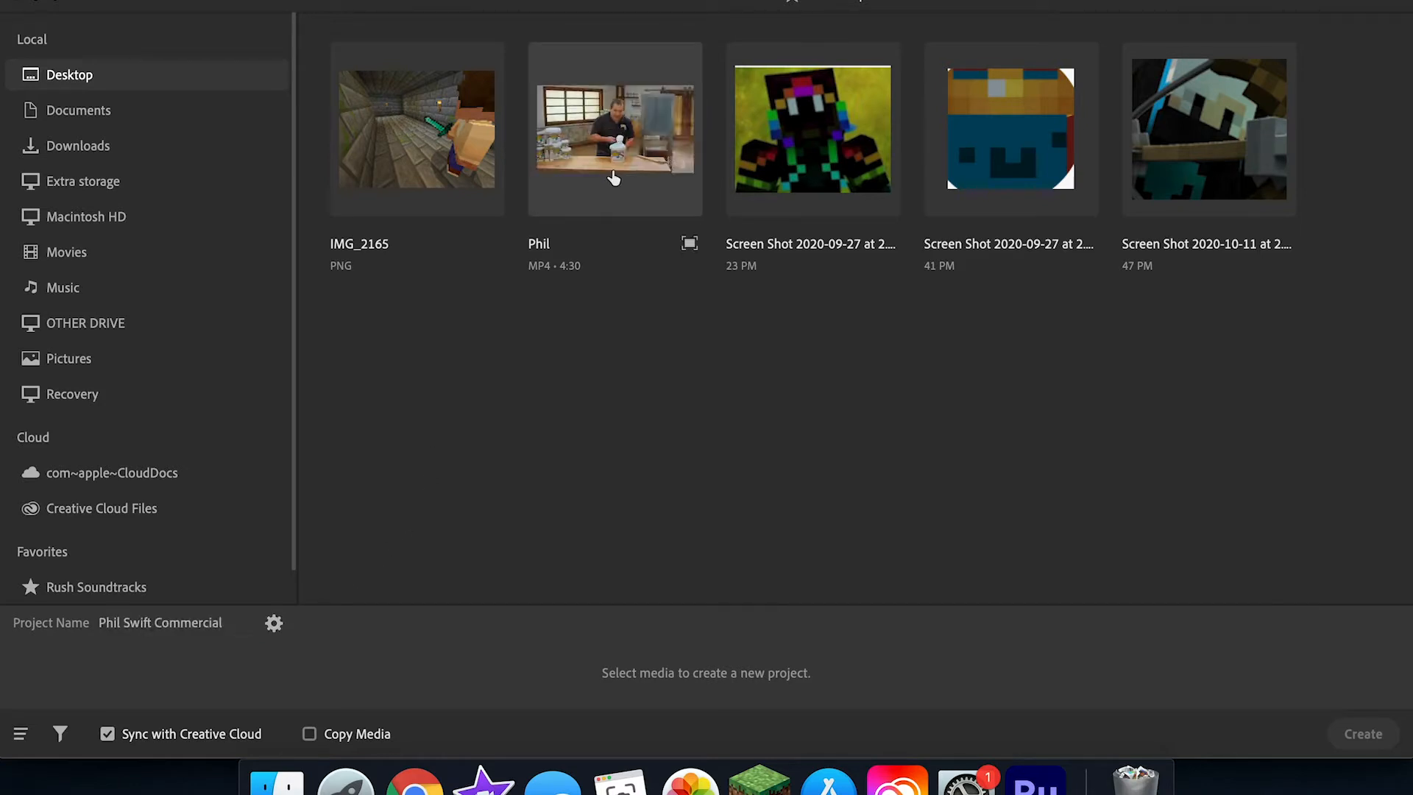
Step: Create the project from the Phil video on the Desktop, leaving the two 2020-09-27 screenshots deselected
{"action": "left_click", "coordinate": [613, 175]}
{"action": "left_click", "coordinate": [813, 147]}
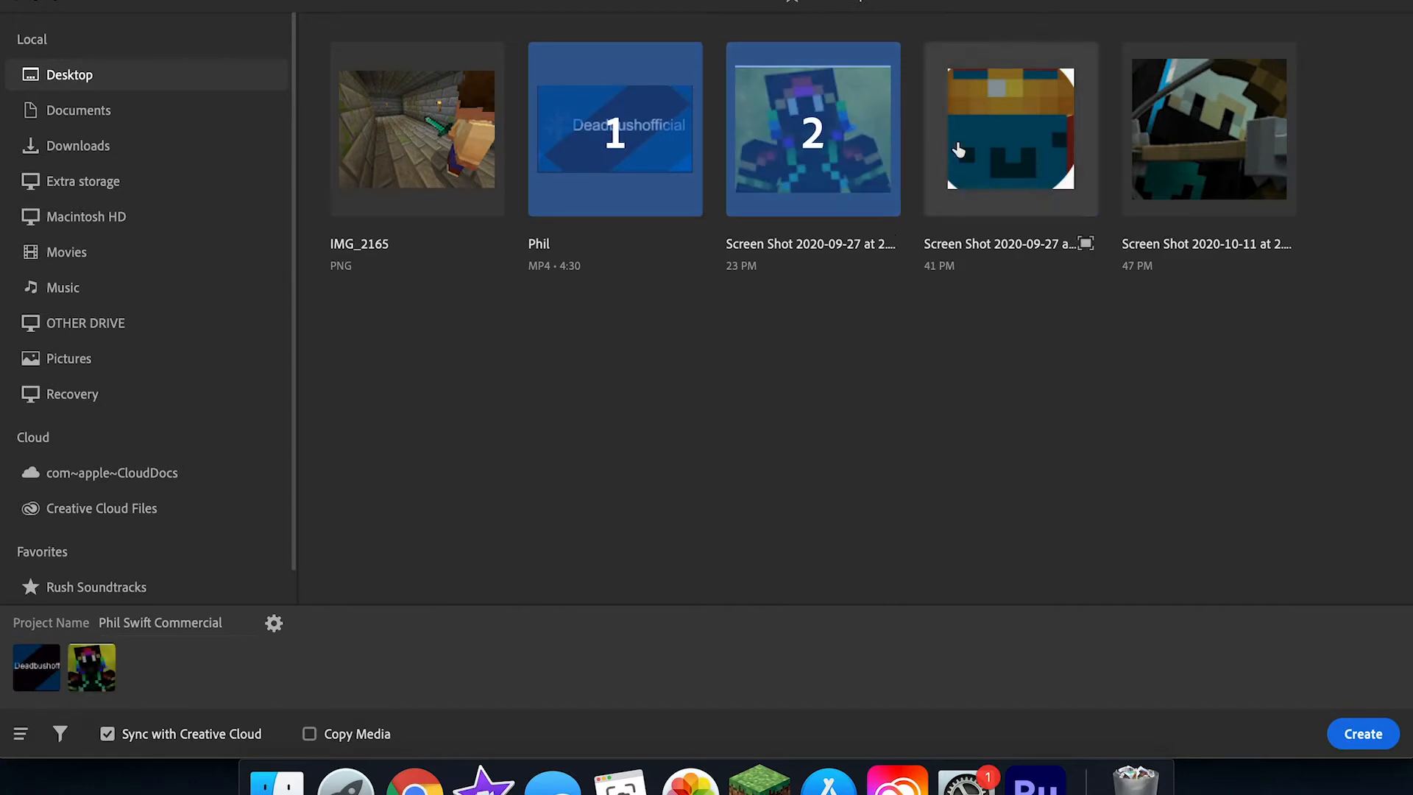
{"action": "left_click", "coordinate": [977, 149]}
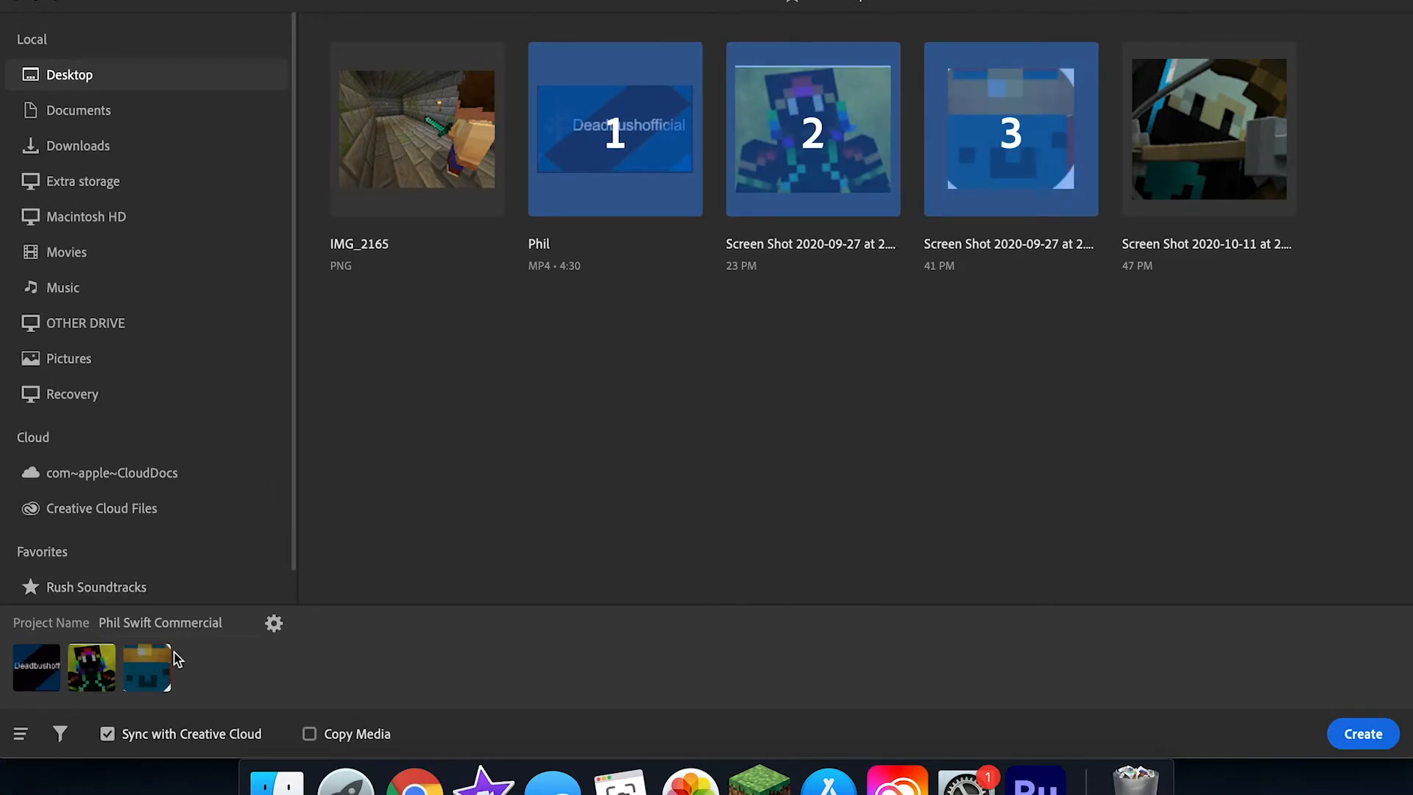
{"action": "mouse_move", "coordinate": [1030, 120]}
{"action": "left_click", "coordinate": [1019, 151]}
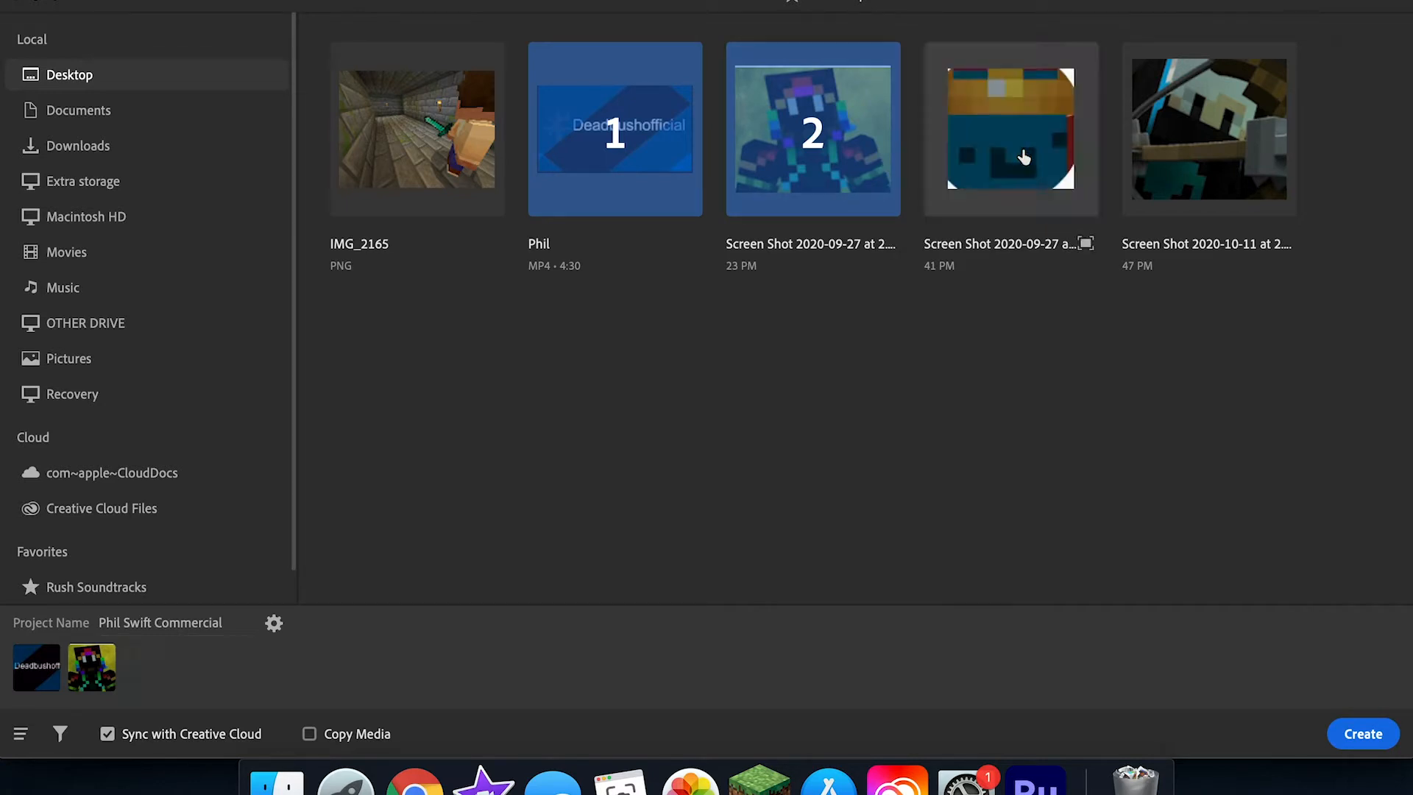
{"action": "left_click", "coordinate": [832, 139]}
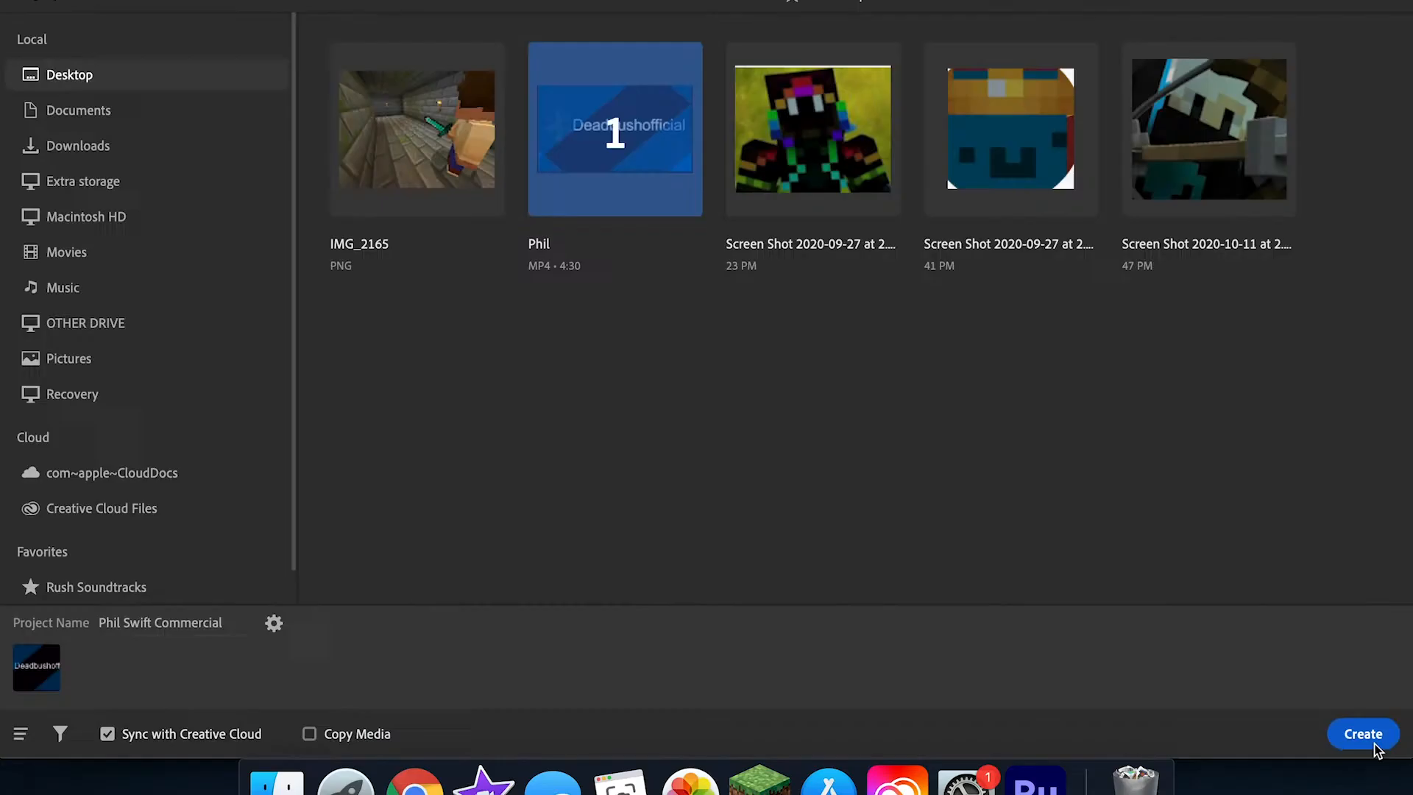
{"action": "left_click", "coordinate": [1374, 743]}
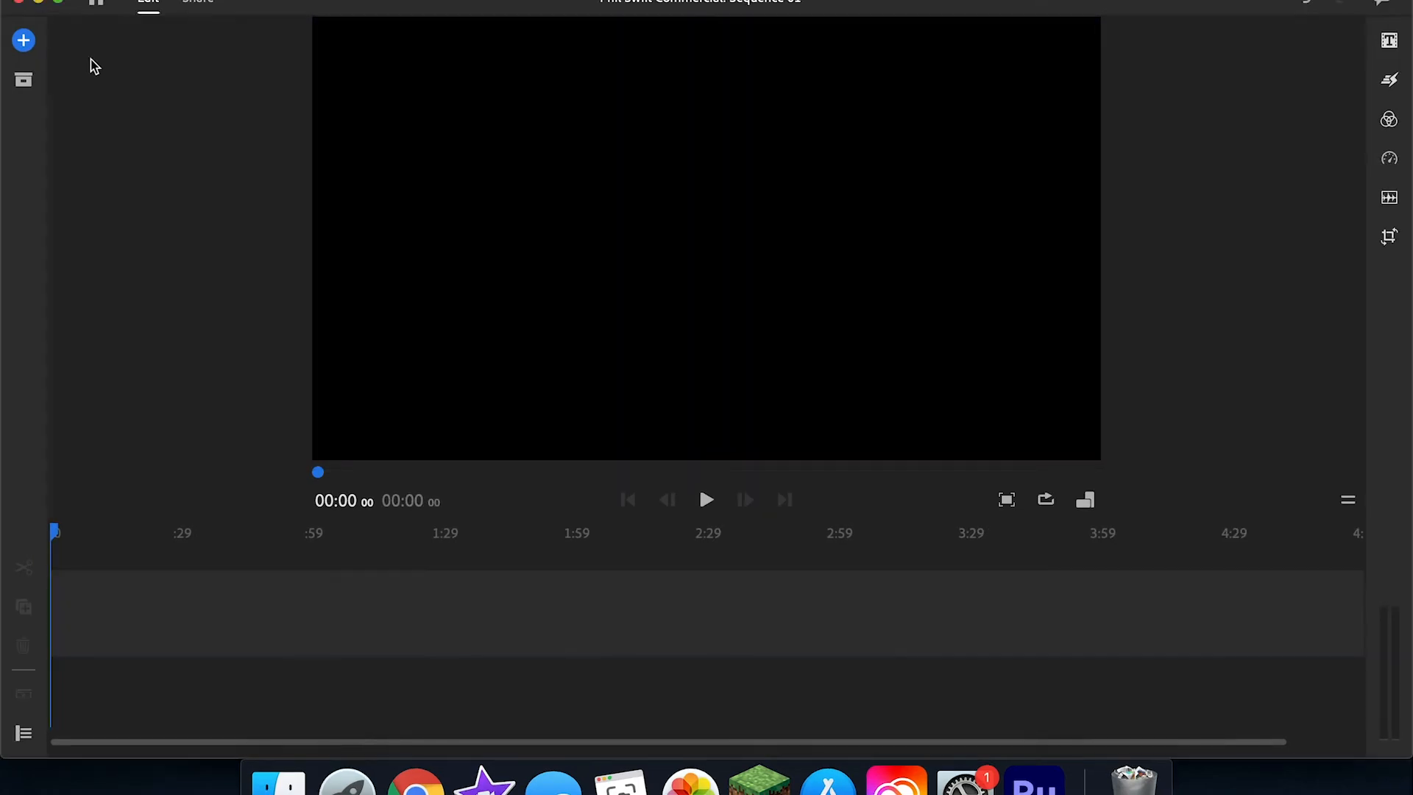
Step: Look through the options for adding content and browse the Desktop media and its parent locations
{"action": "left_click", "coordinate": [25, 41]}
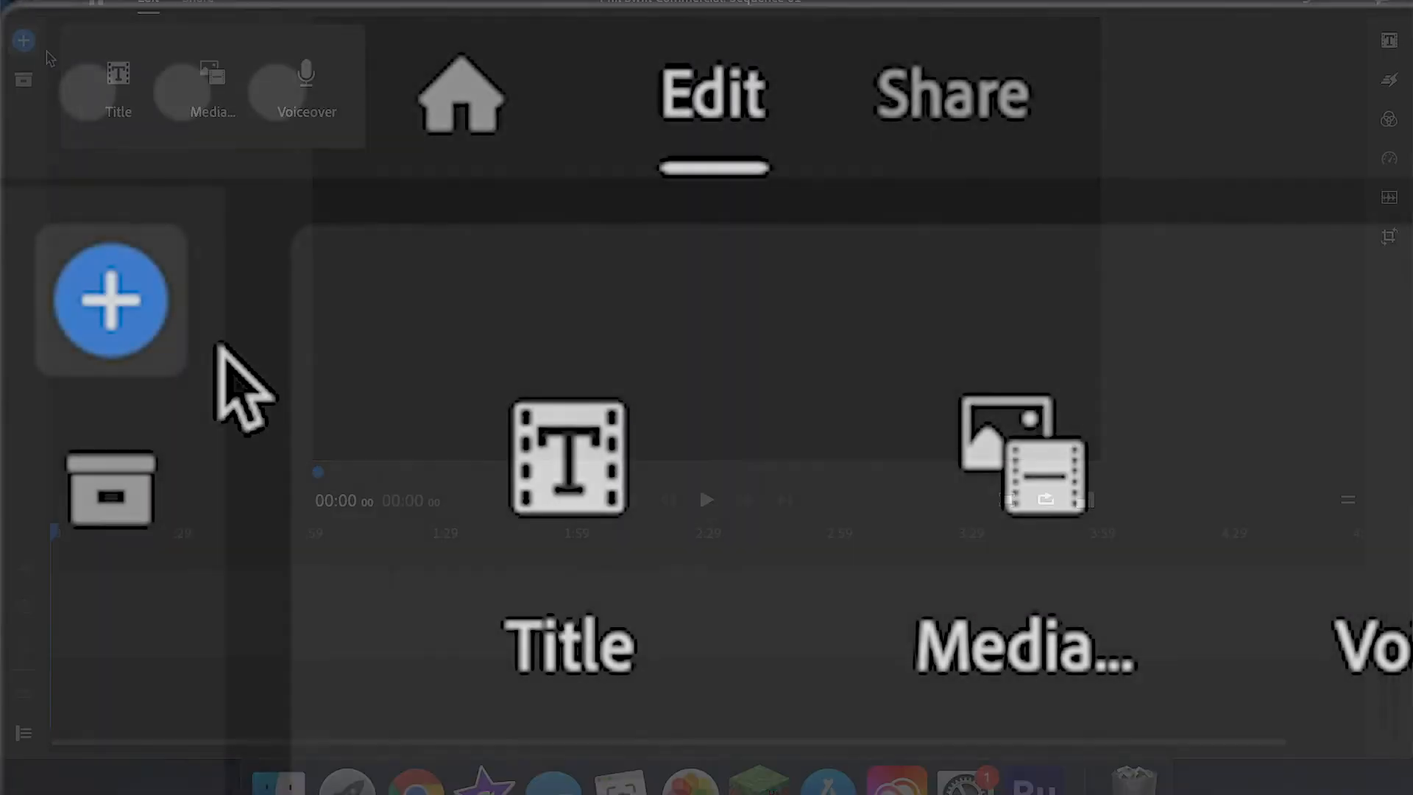
{"action": "left_click", "coordinate": [163, 307]}
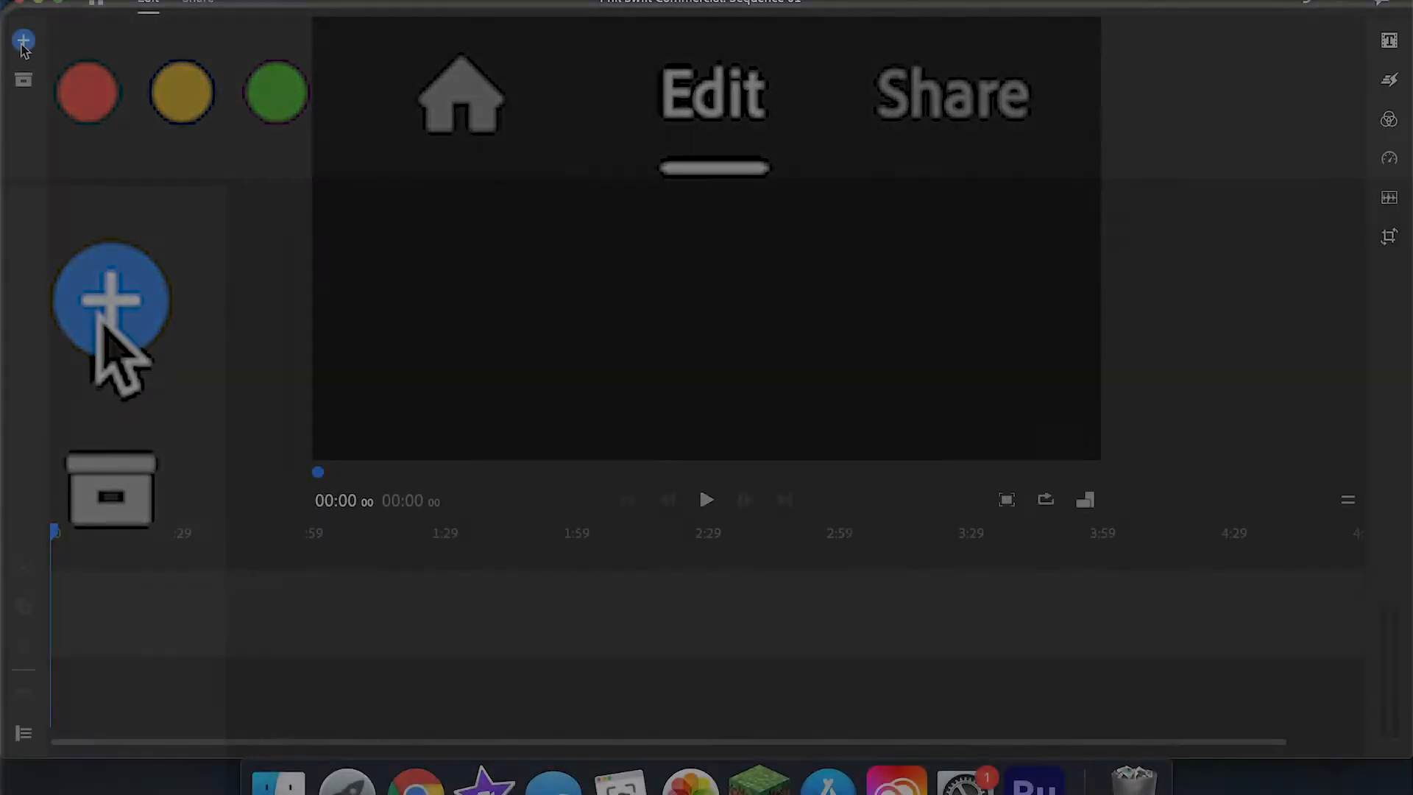
{"action": "left_click", "coordinate": [24, 42]}
{"action": "left_click", "coordinate": [199, 76]}
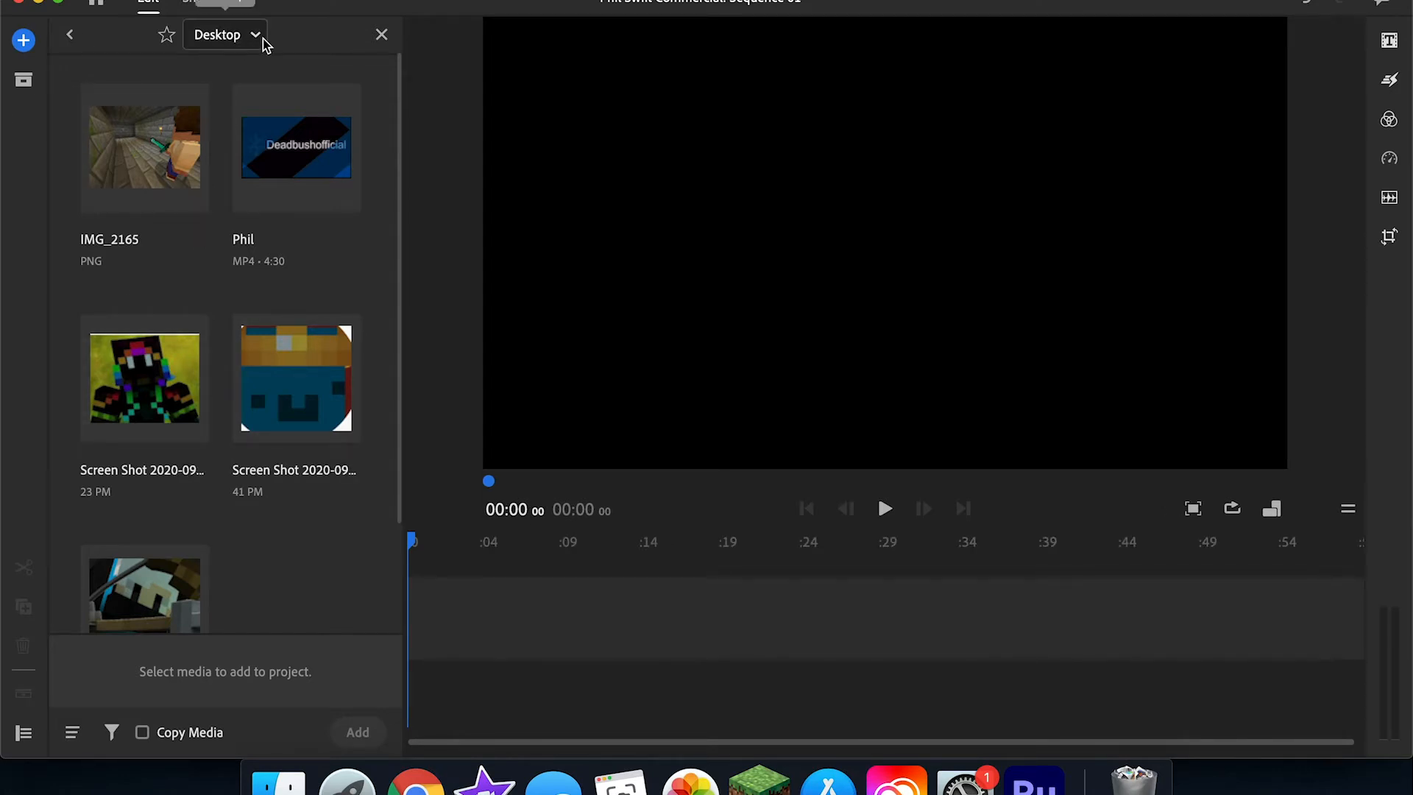
{"action": "left_click", "coordinate": [258, 41]}
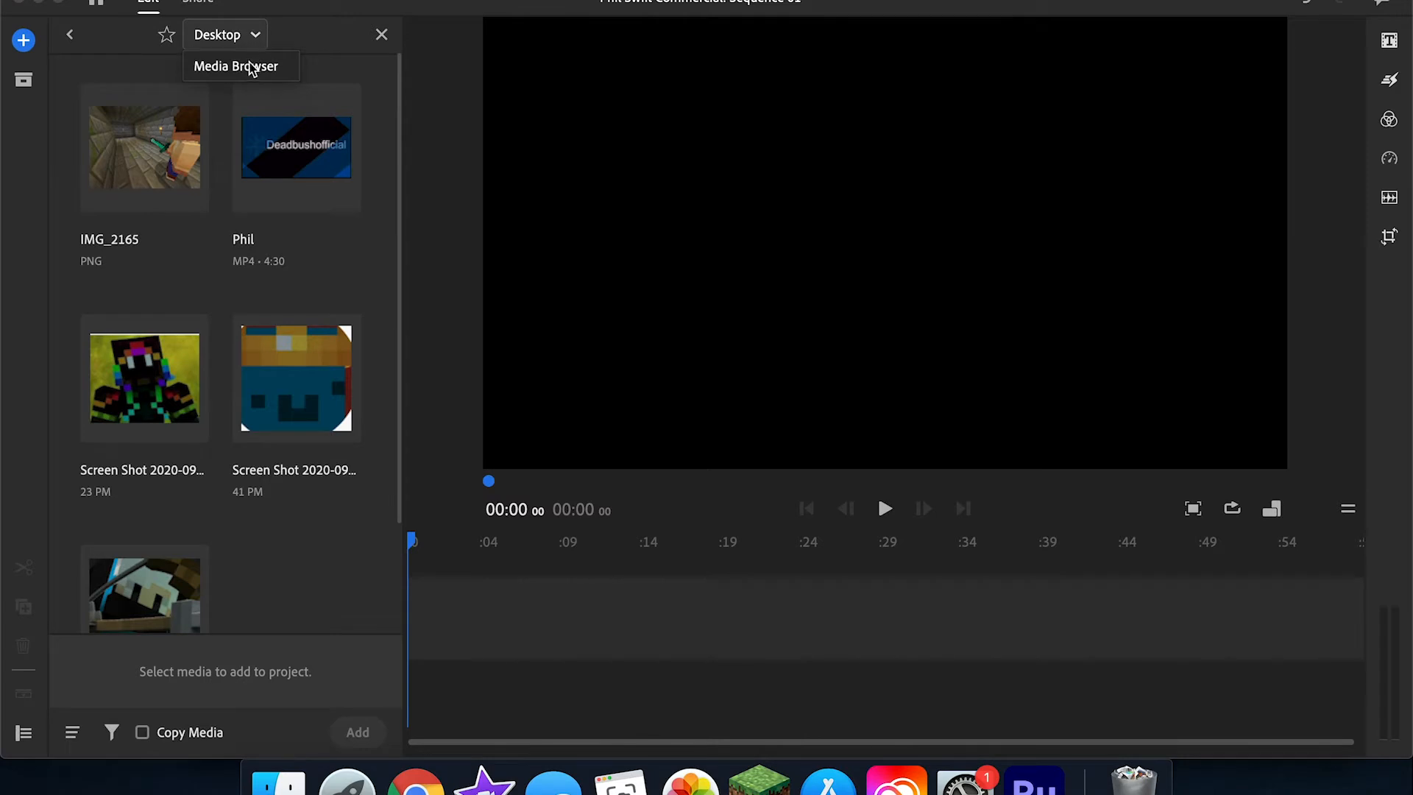
{"action": "left_click", "coordinate": [254, 66]}
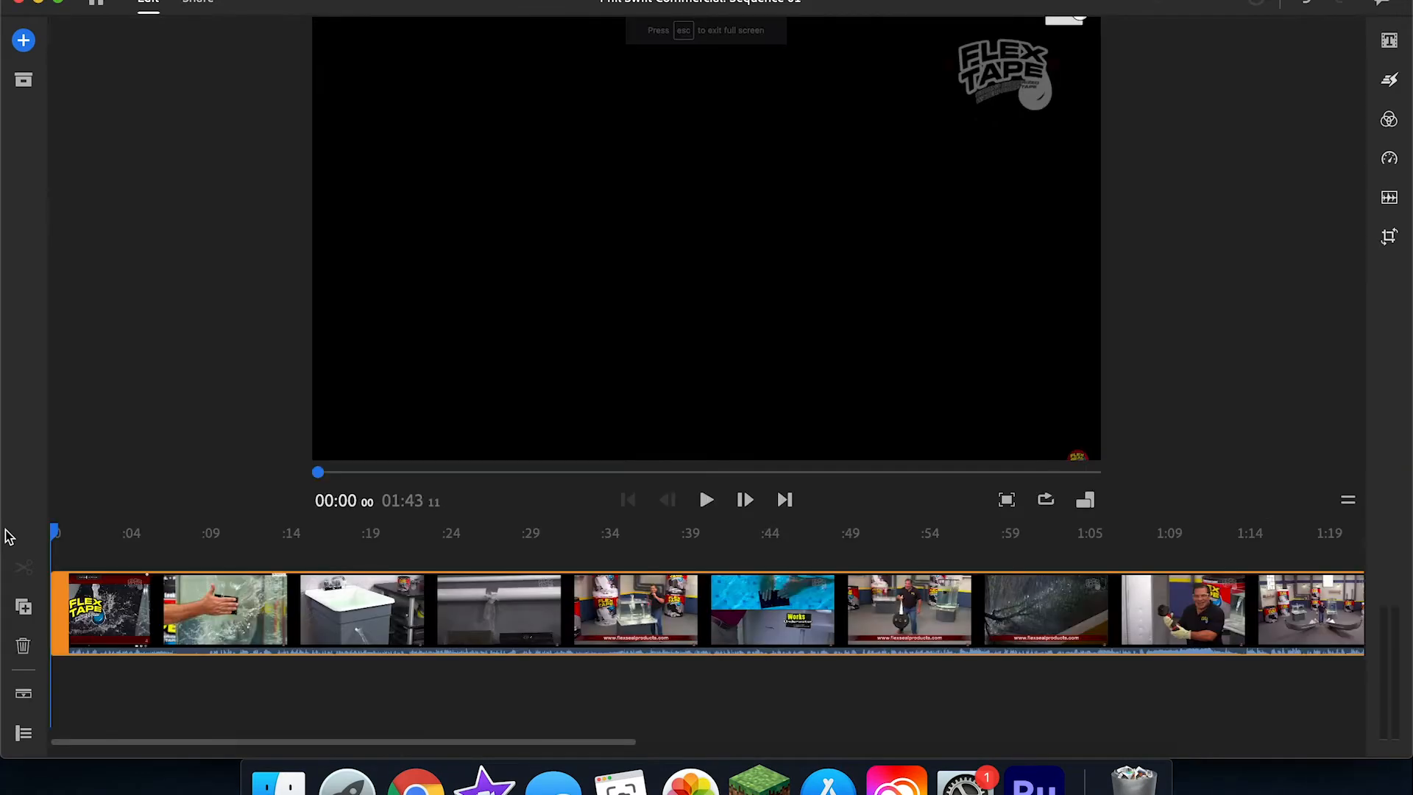
Step: Split the Flex Tape video clip at 00:02 29 and duplicate the segment after the cut
{"action": "key", "text": "space"}
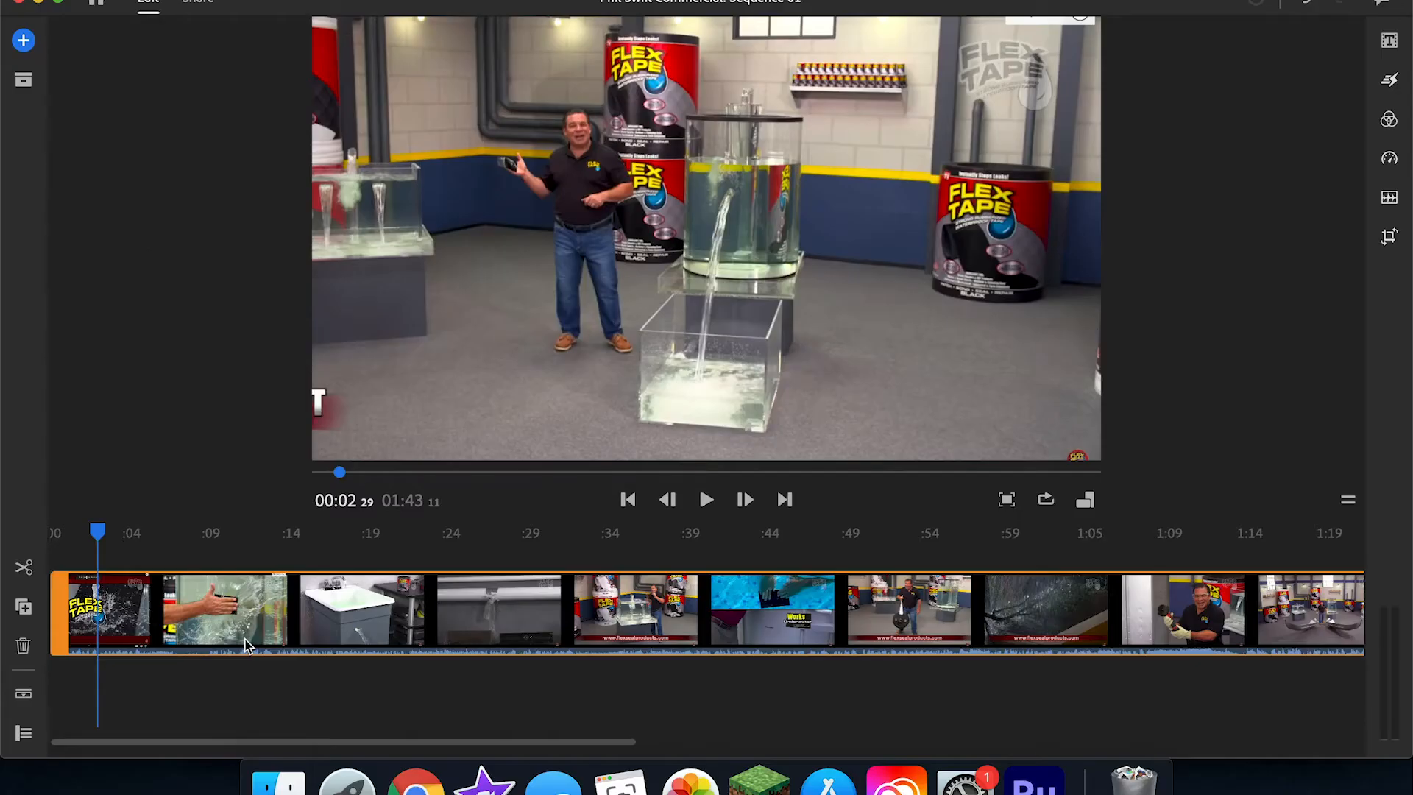
{"action": "key", "text": "s"}
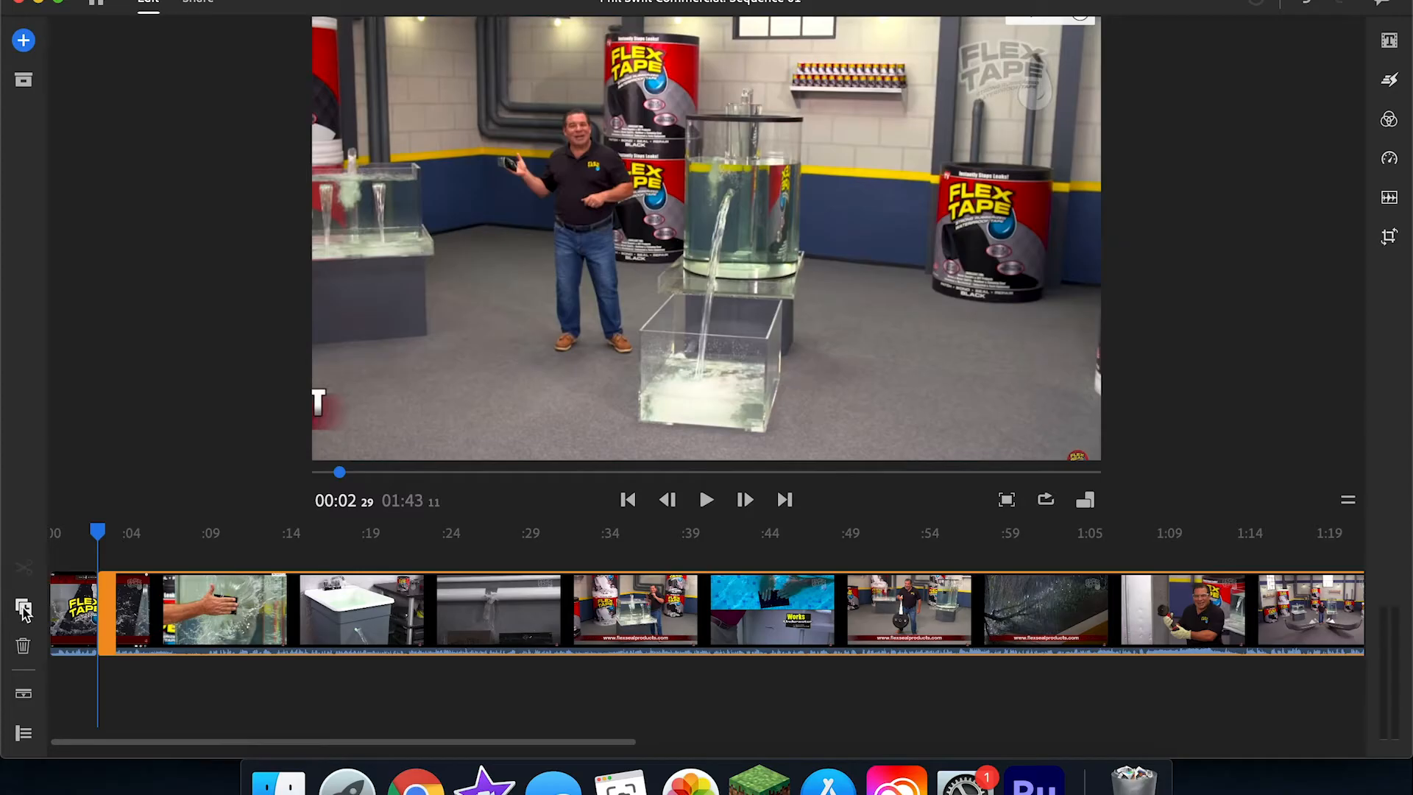
{"action": "left_click", "coordinate": [66, 365]}
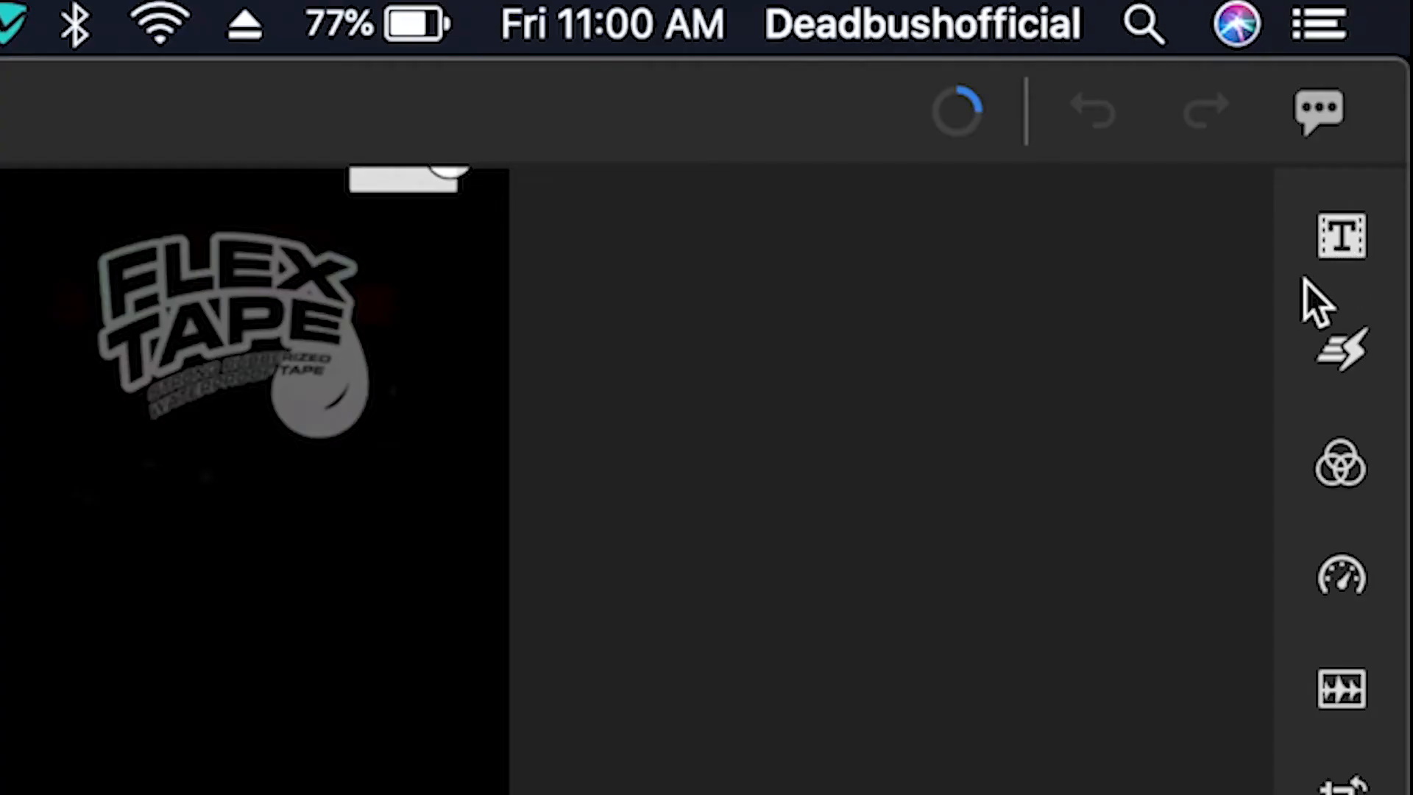
Step: Browse the title styles and add a Basic Default Title above the video at the start of the timeline
{"action": "left_click", "coordinate": [1343, 246]}
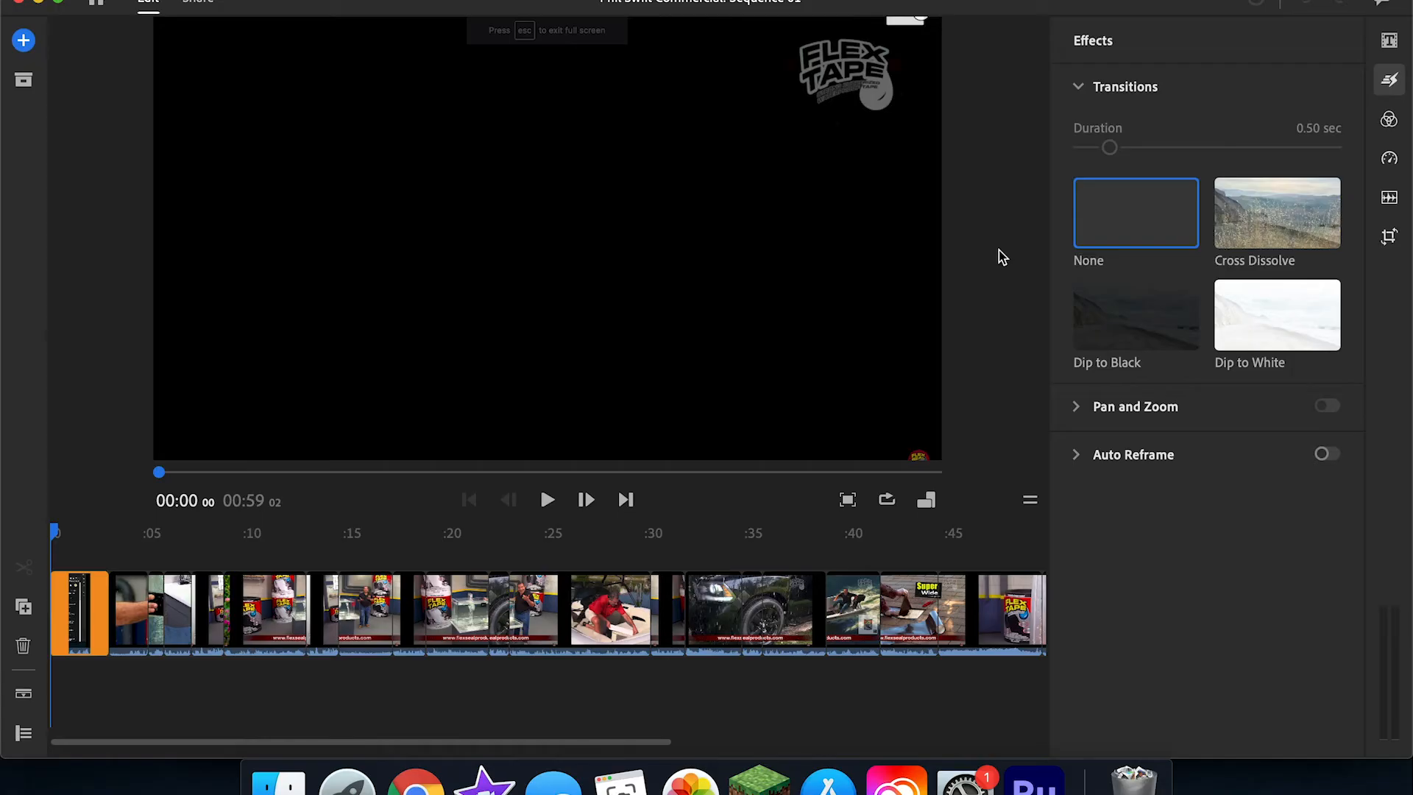
{"action": "left_click", "coordinate": [1389, 41]}
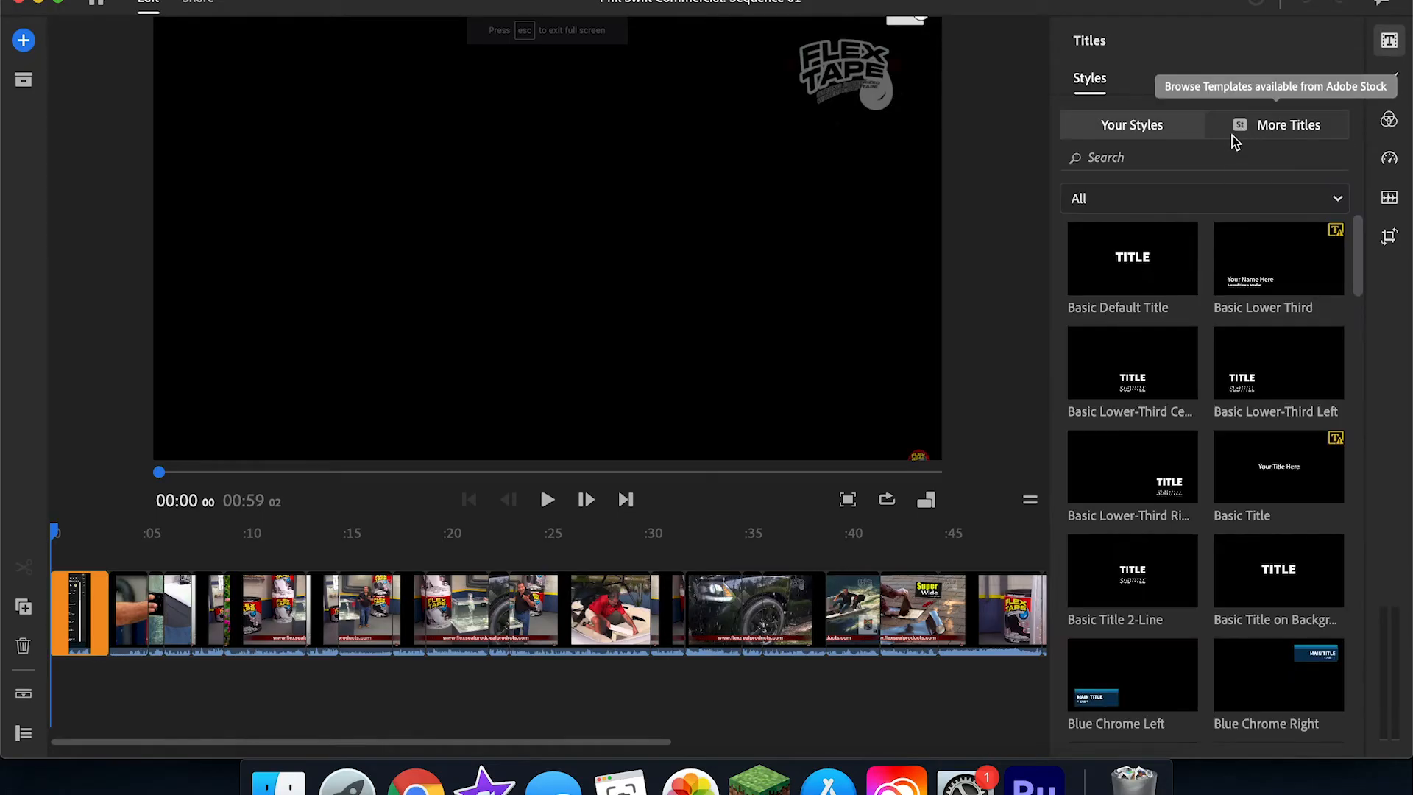
{"action": "left_click", "coordinate": [1239, 129]}
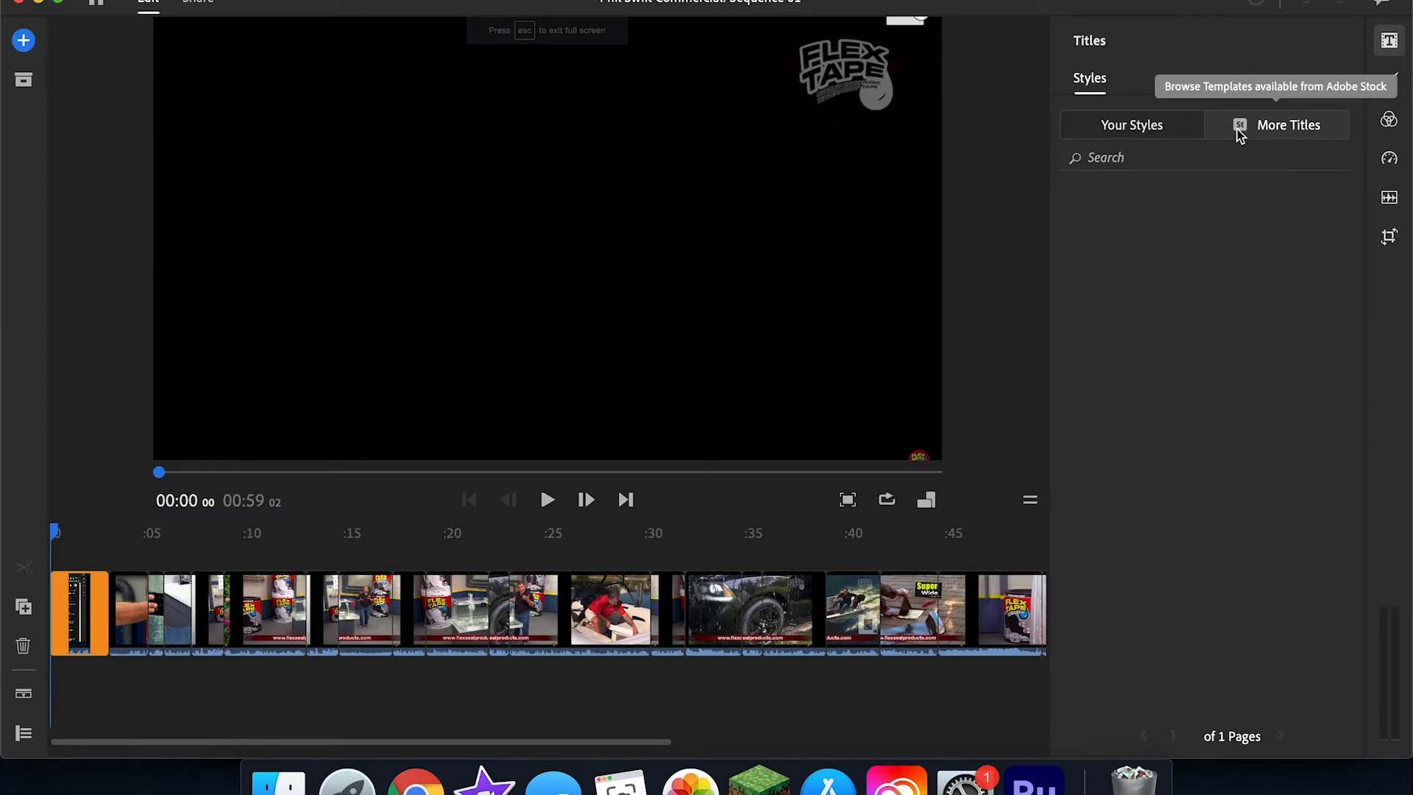
{"action": "left_click", "coordinate": [1130, 129]}
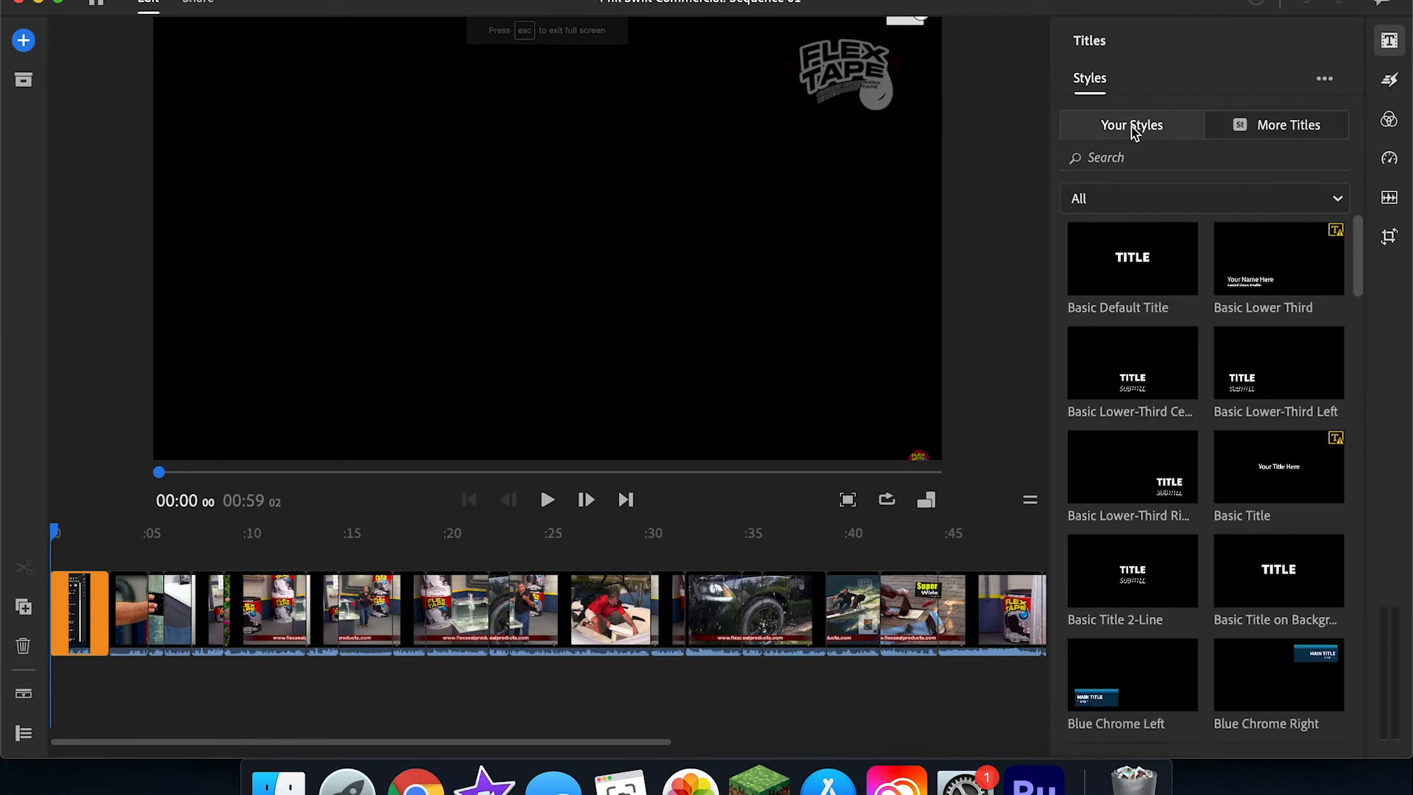
{"action": "left_click_drag", "start_coordinate": [1110, 259], "coordinate": [456, 462]}
{"action": "left_click_drag", "start_coordinate": [395, 334], "coordinate": [396, 329]}
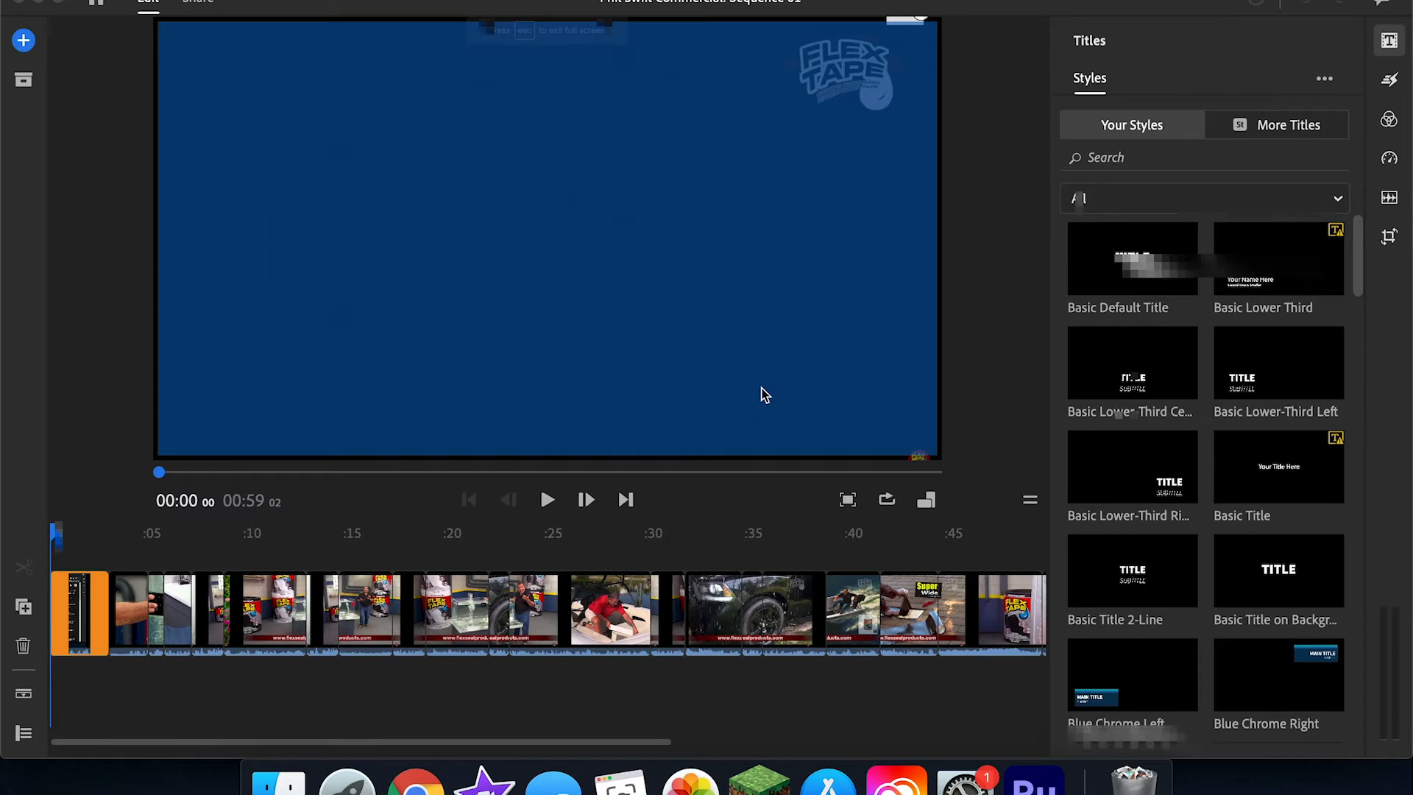
{"action": "left_click_drag", "start_coordinate": [765, 395], "coordinate": [760, 395]}
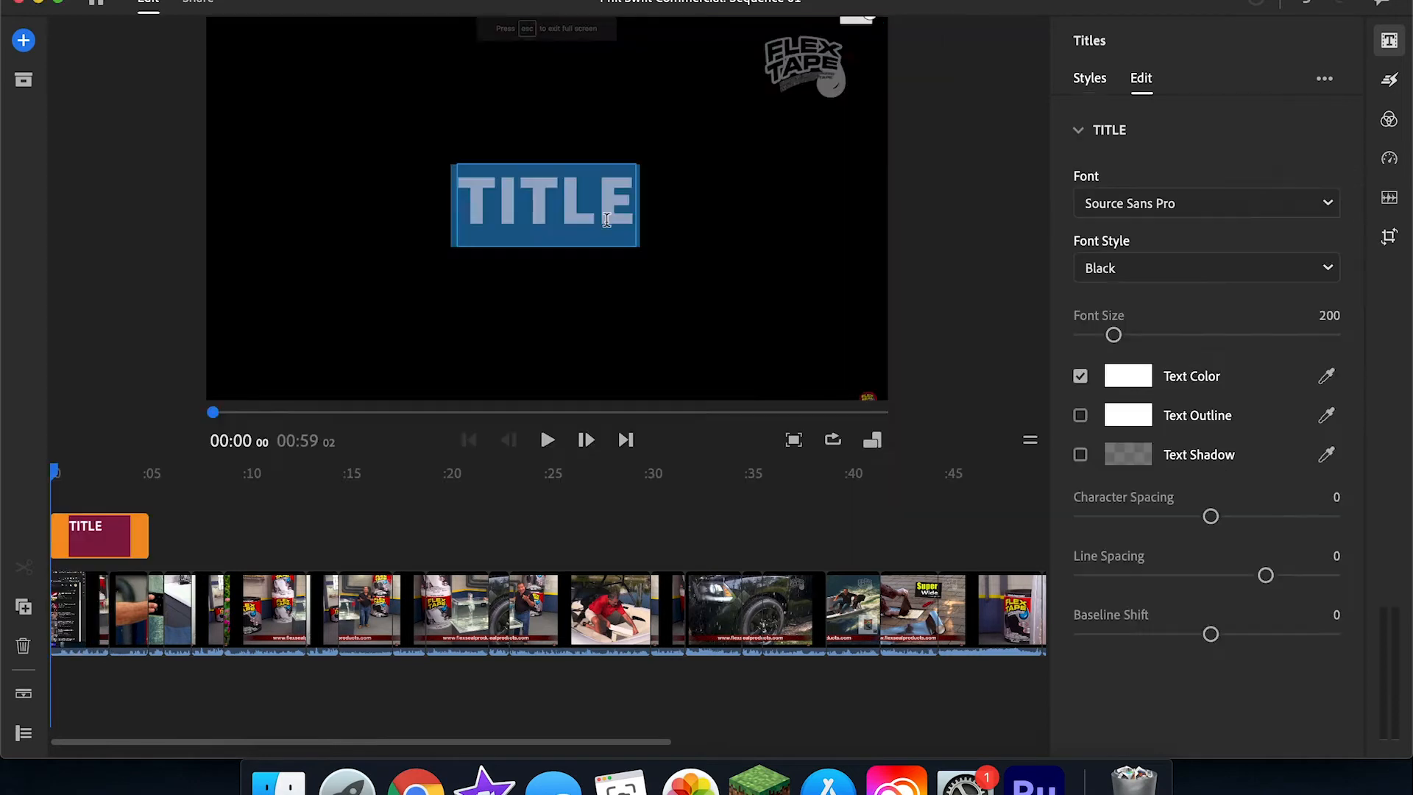
Step: Replace the title's placeholder text with "Flex tape"
{"action": "type", "text": "FL"}
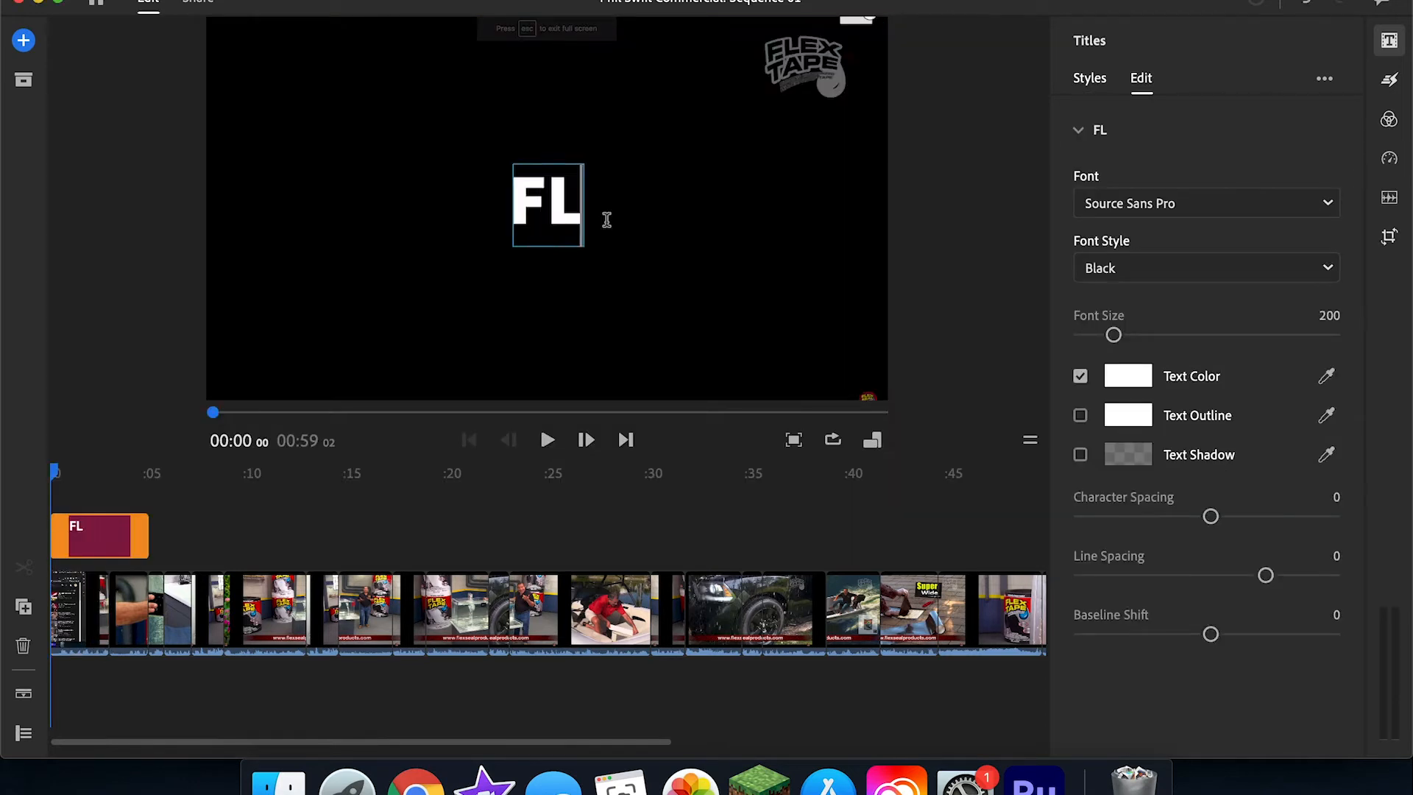
{"action": "key", "text": "BackSpace"}
{"action": "type", "text": "lex tape"}
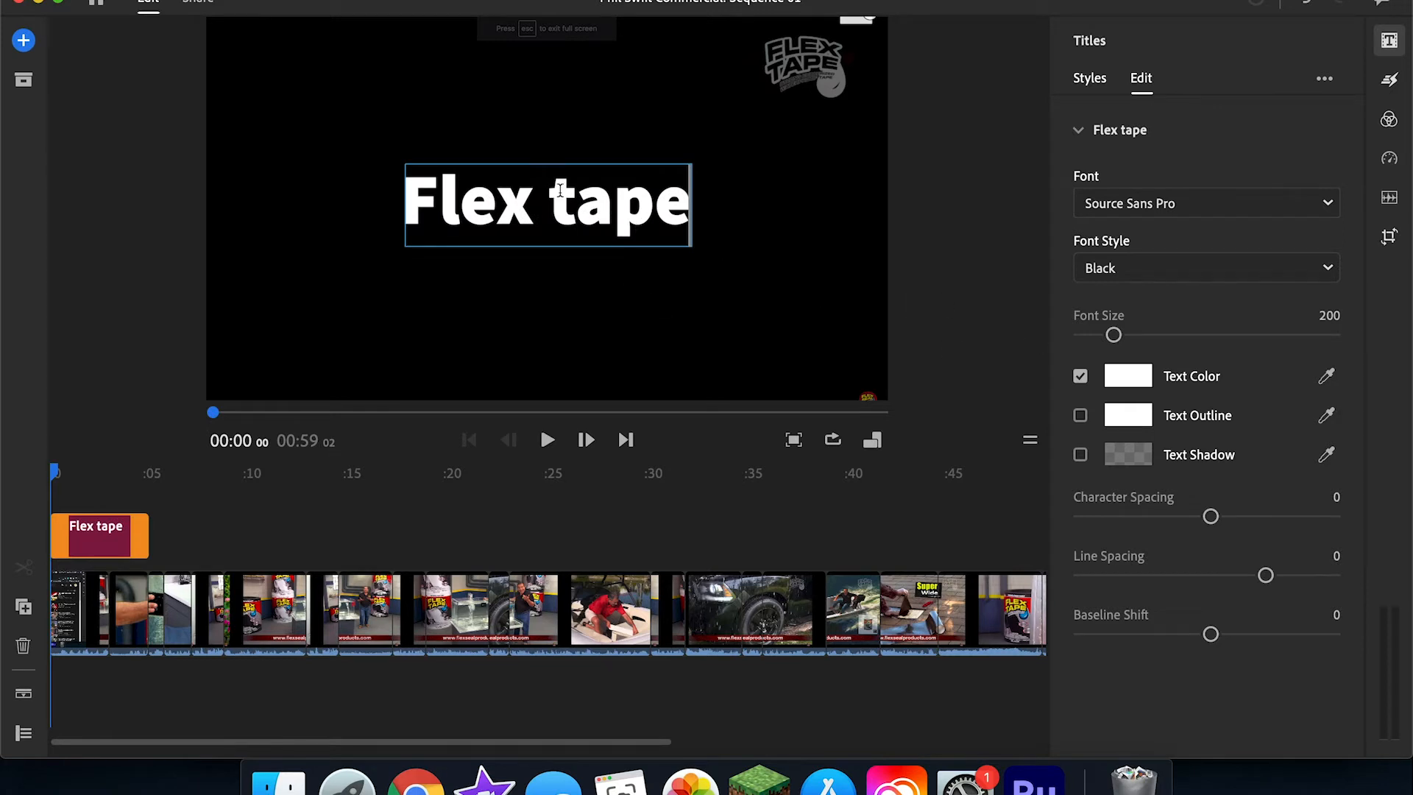
{"action": "double_click", "coordinate": [559, 191]}
{"action": "triple_click", "coordinate": [560, 191]}
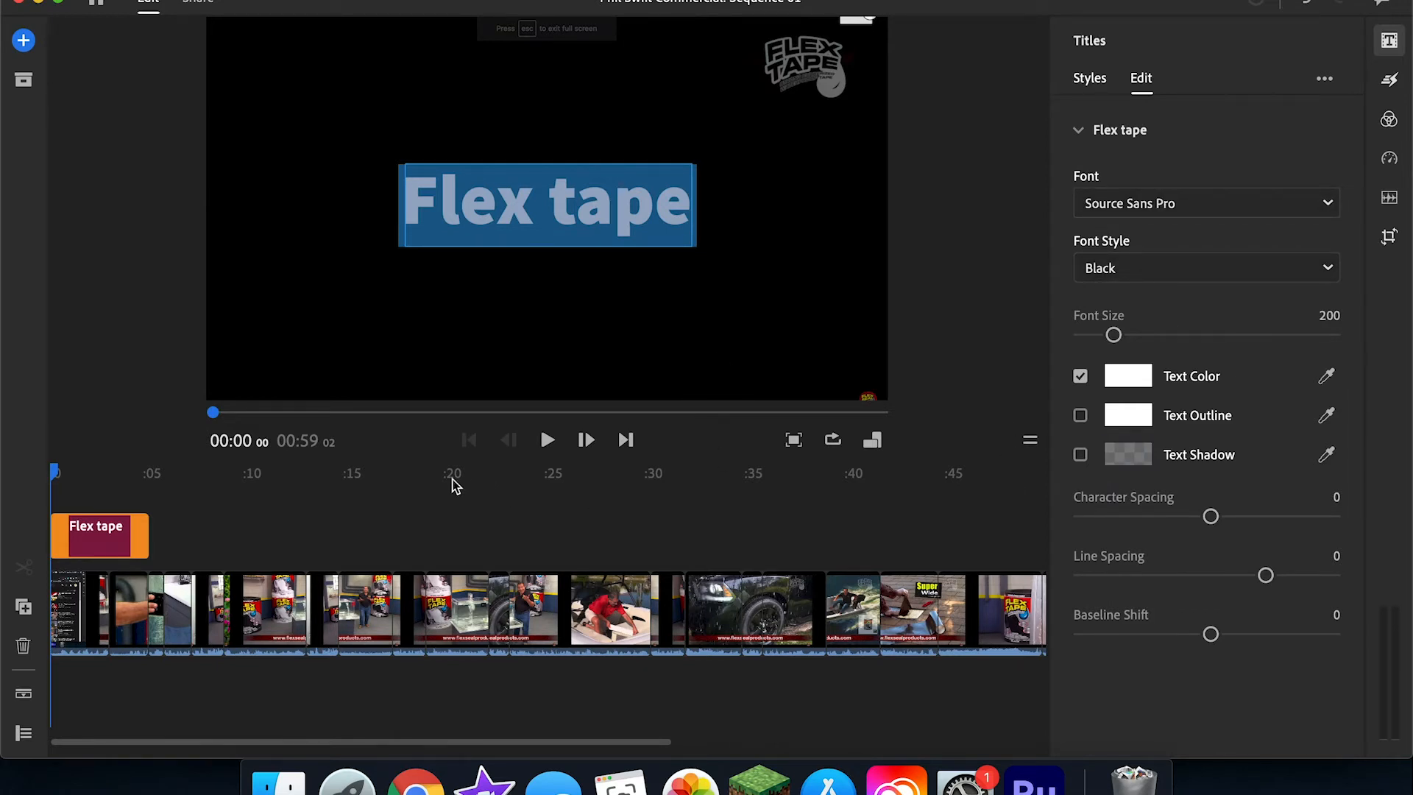
Step: Shrink the title to about a third of its size at 00:02 38 and move it up over the water tank
{"action": "left_click", "coordinate": [103, 535]}
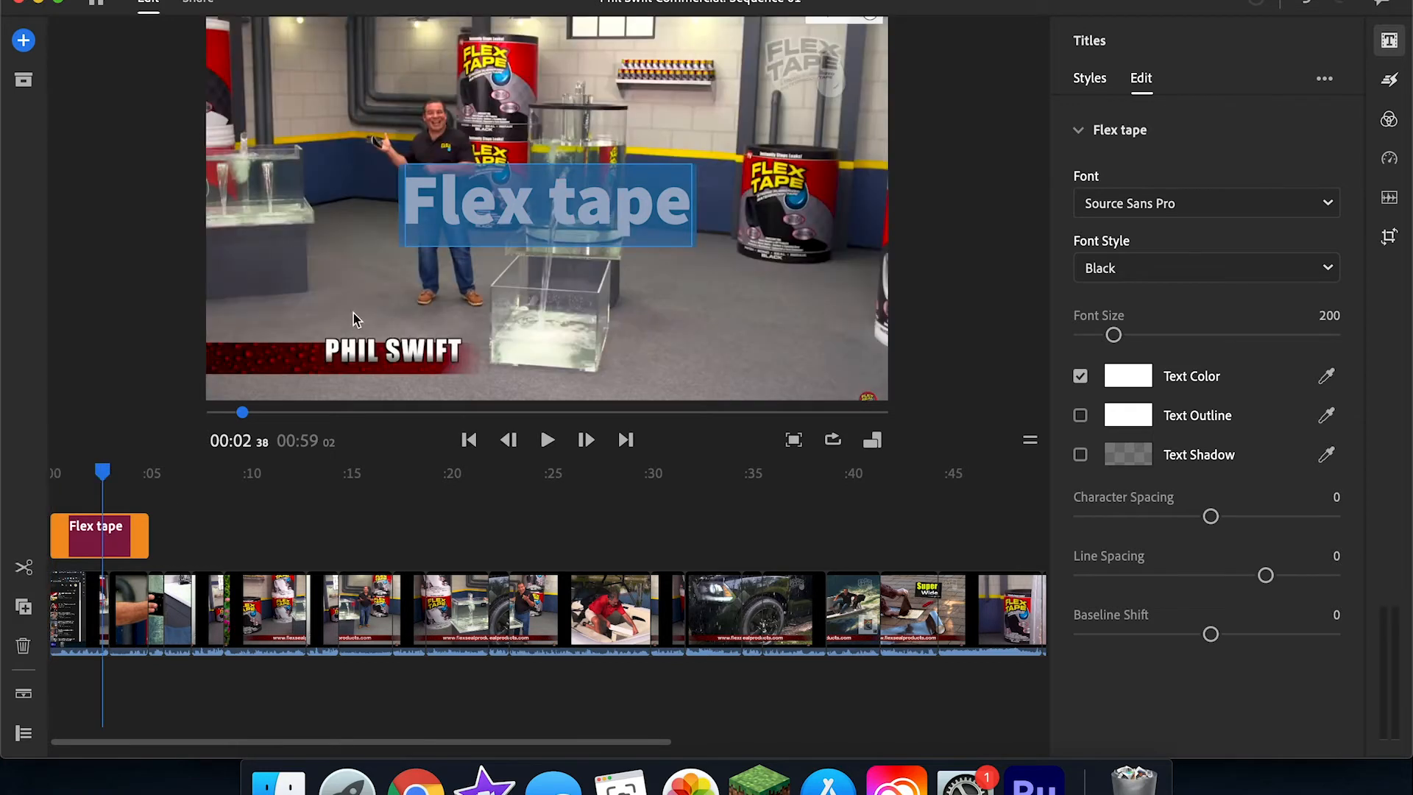
{"action": "left_click", "coordinate": [400, 302]}
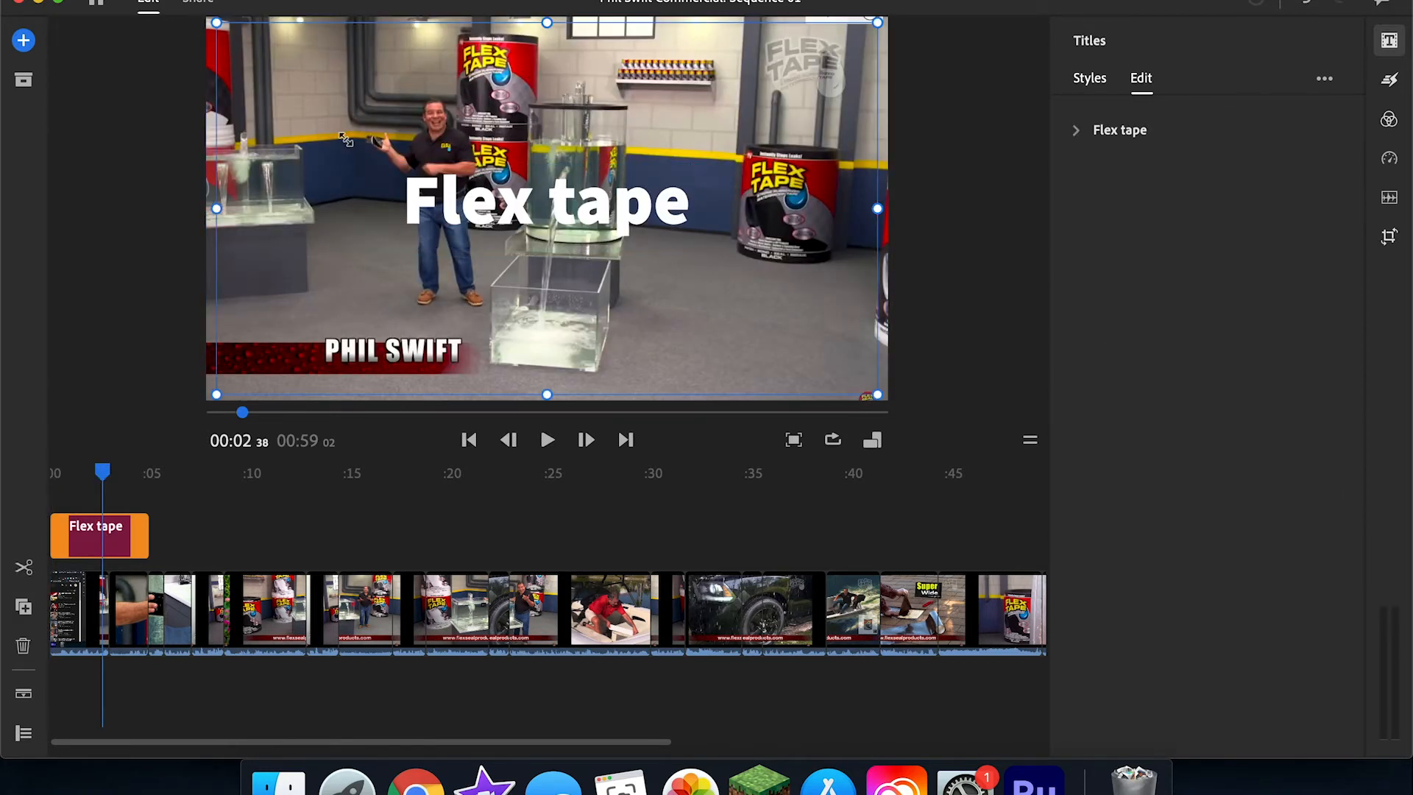
{"action": "left_click_drag", "start_coordinate": [206, 20], "coordinate": [445, 158]}
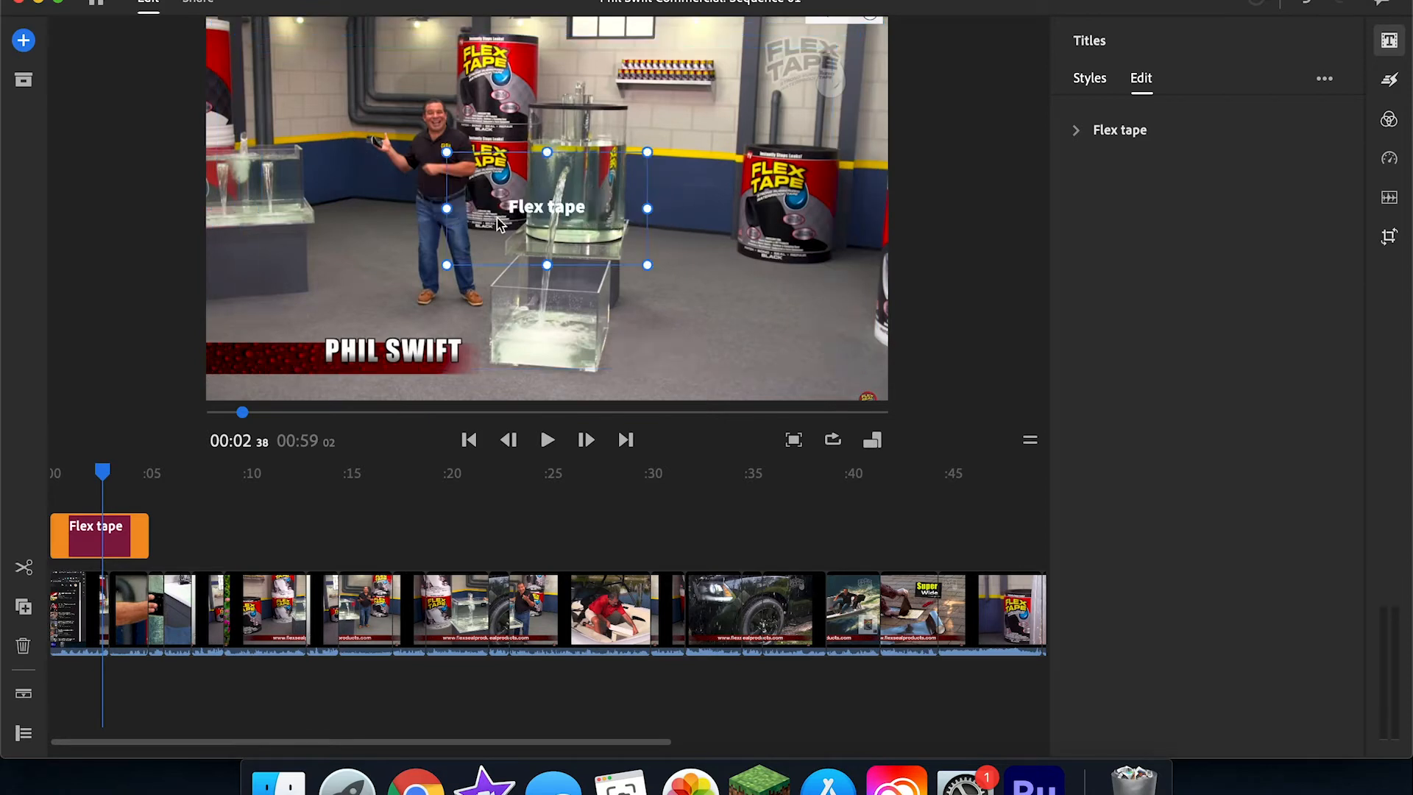
{"action": "left_click_drag", "start_coordinate": [546, 228], "coordinate": [563, 162]}
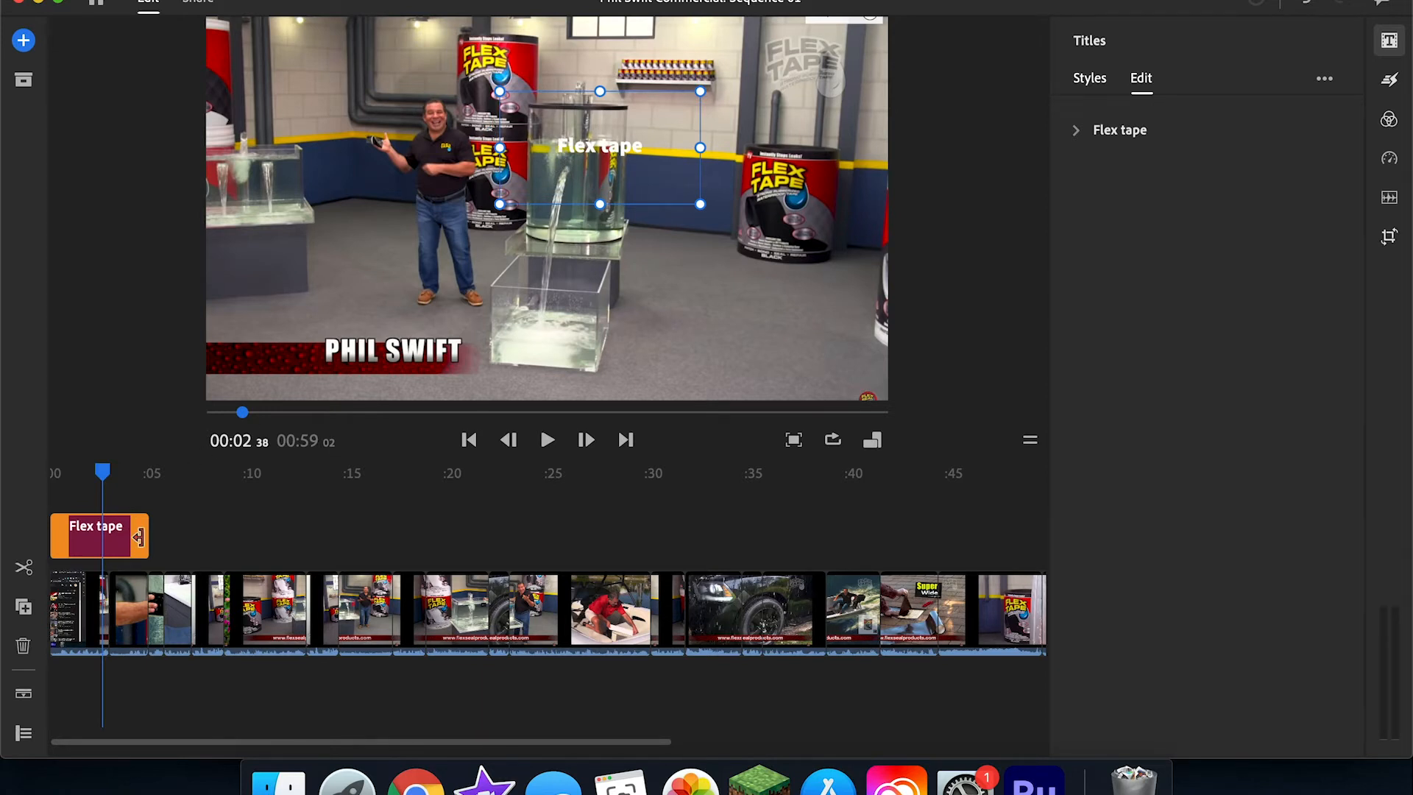
Step: Shorten the title clip to end with the first video clip and play the result
{"action": "left_click_drag", "start_coordinate": [139, 538], "coordinate": [105, 536]}
{"action": "key", "text": "space"}
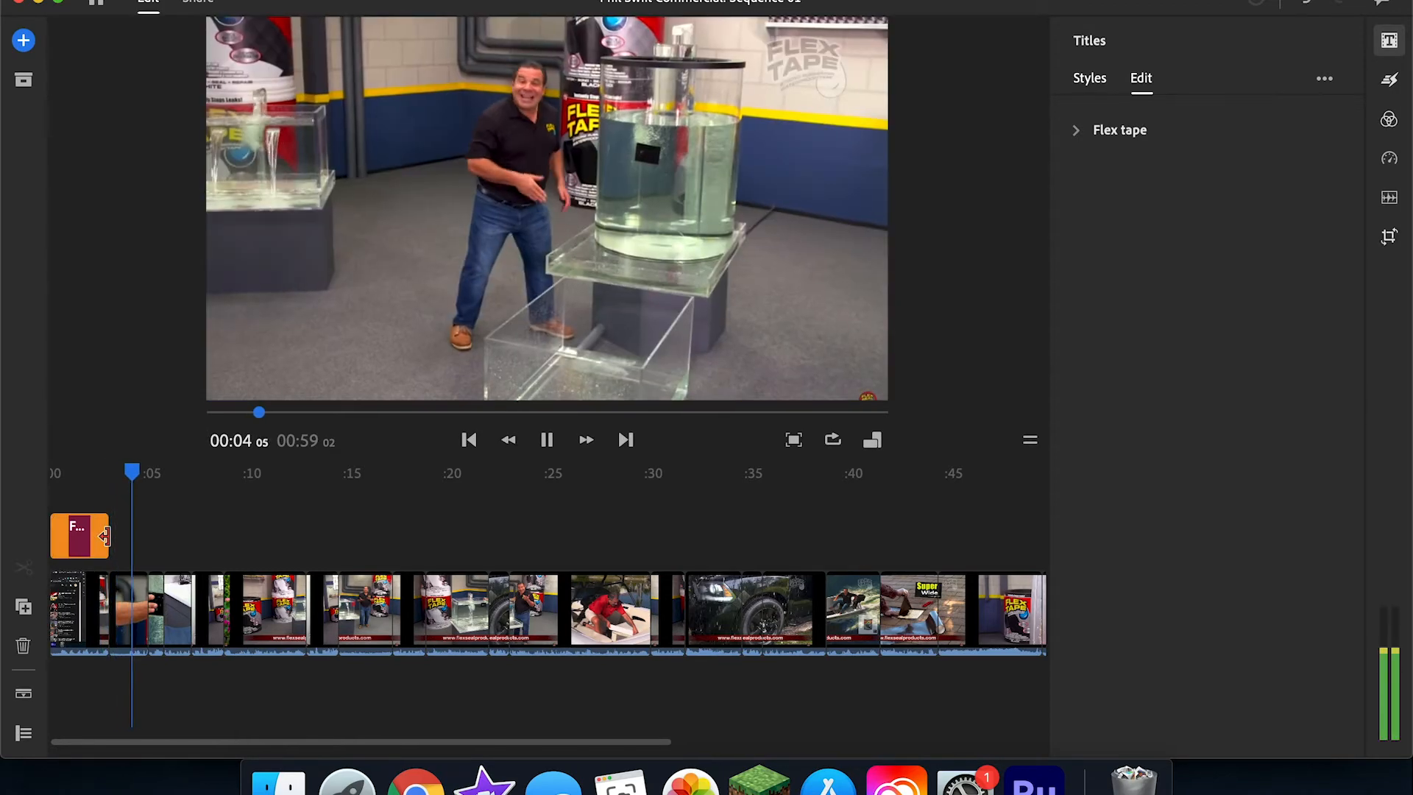
{"action": "key", "text": "space"}
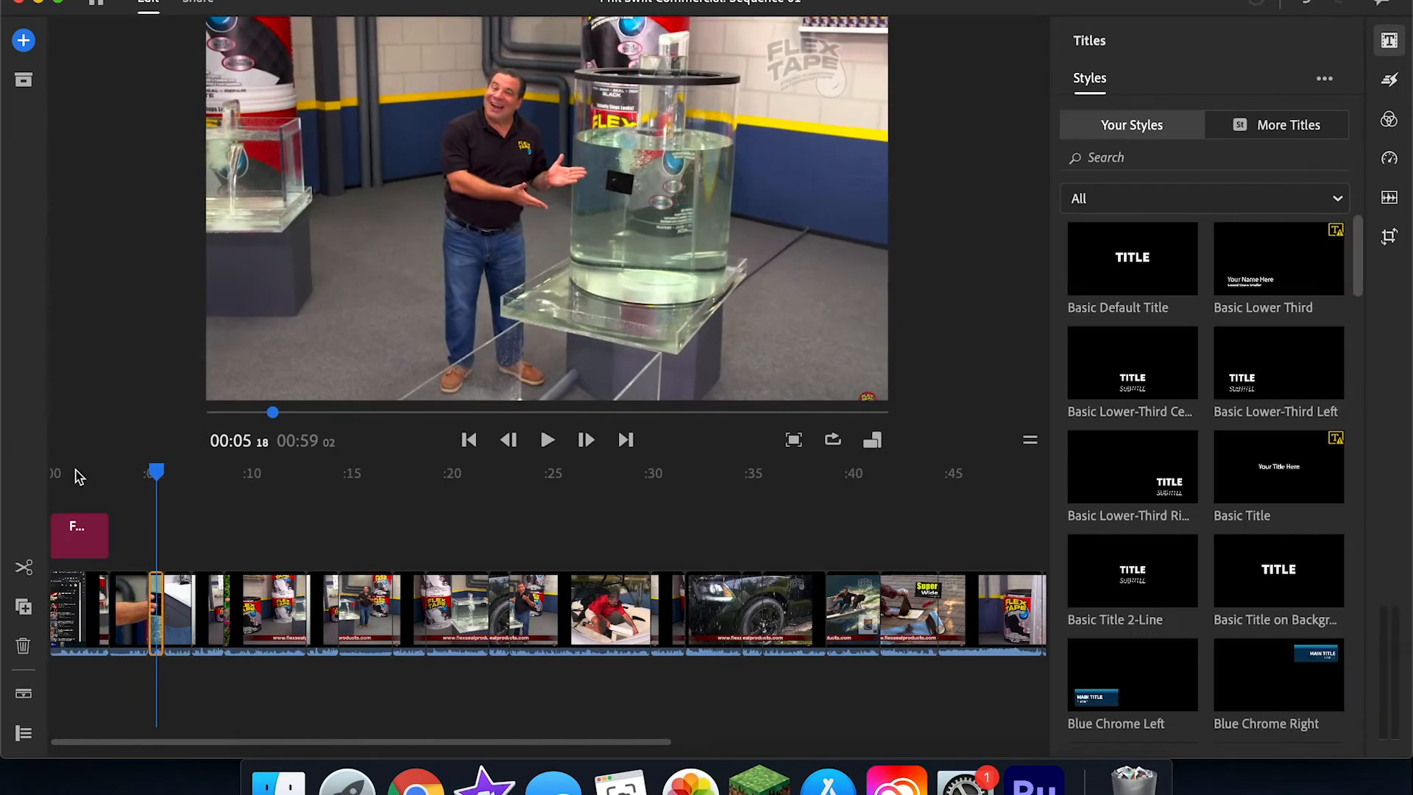
Step: Add a Cross Dissolve transition to the end of the Flex tape title and play it back
{"action": "left_click", "coordinate": [1392, 84]}
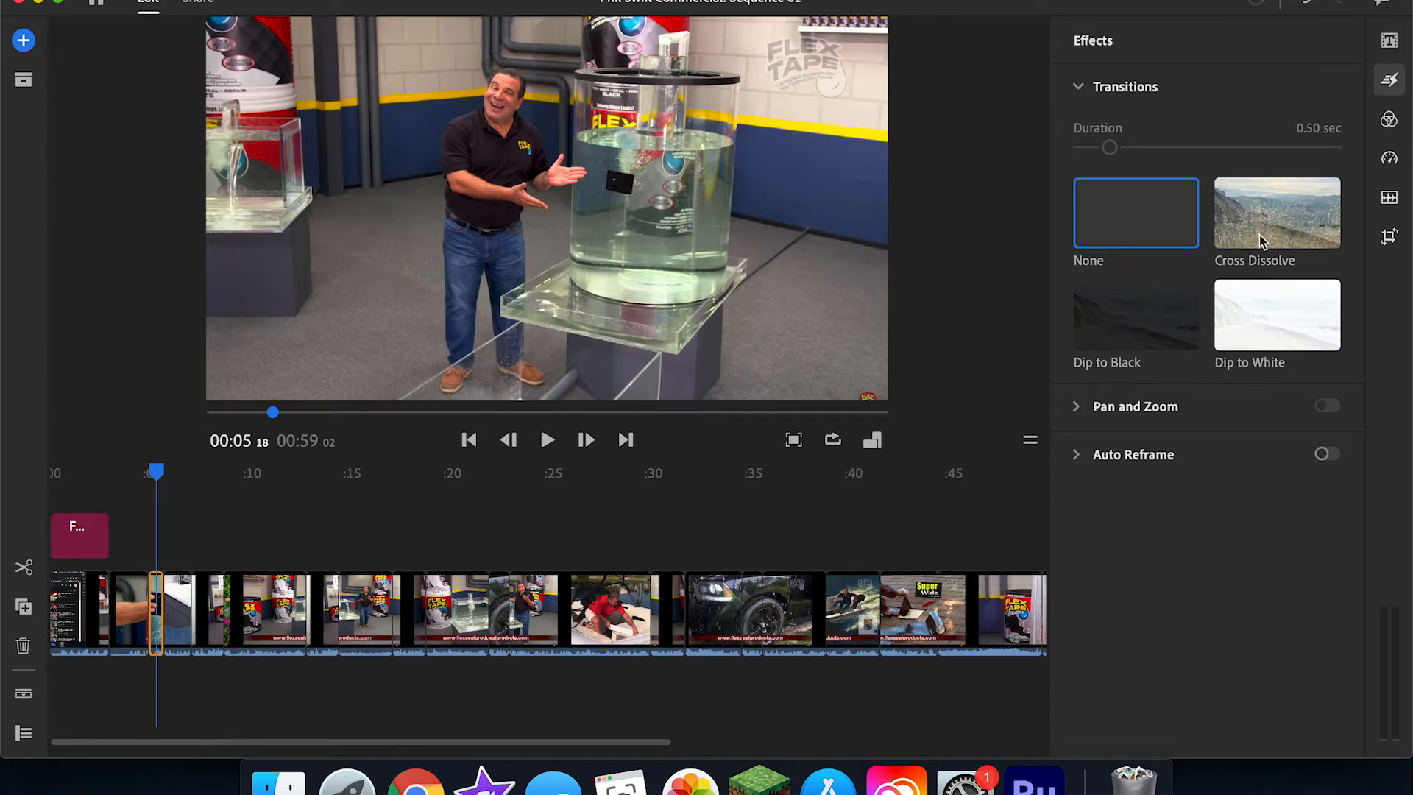
{"action": "left_click_drag", "start_coordinate": [1254, 244], "coordinate": [101, 542]}
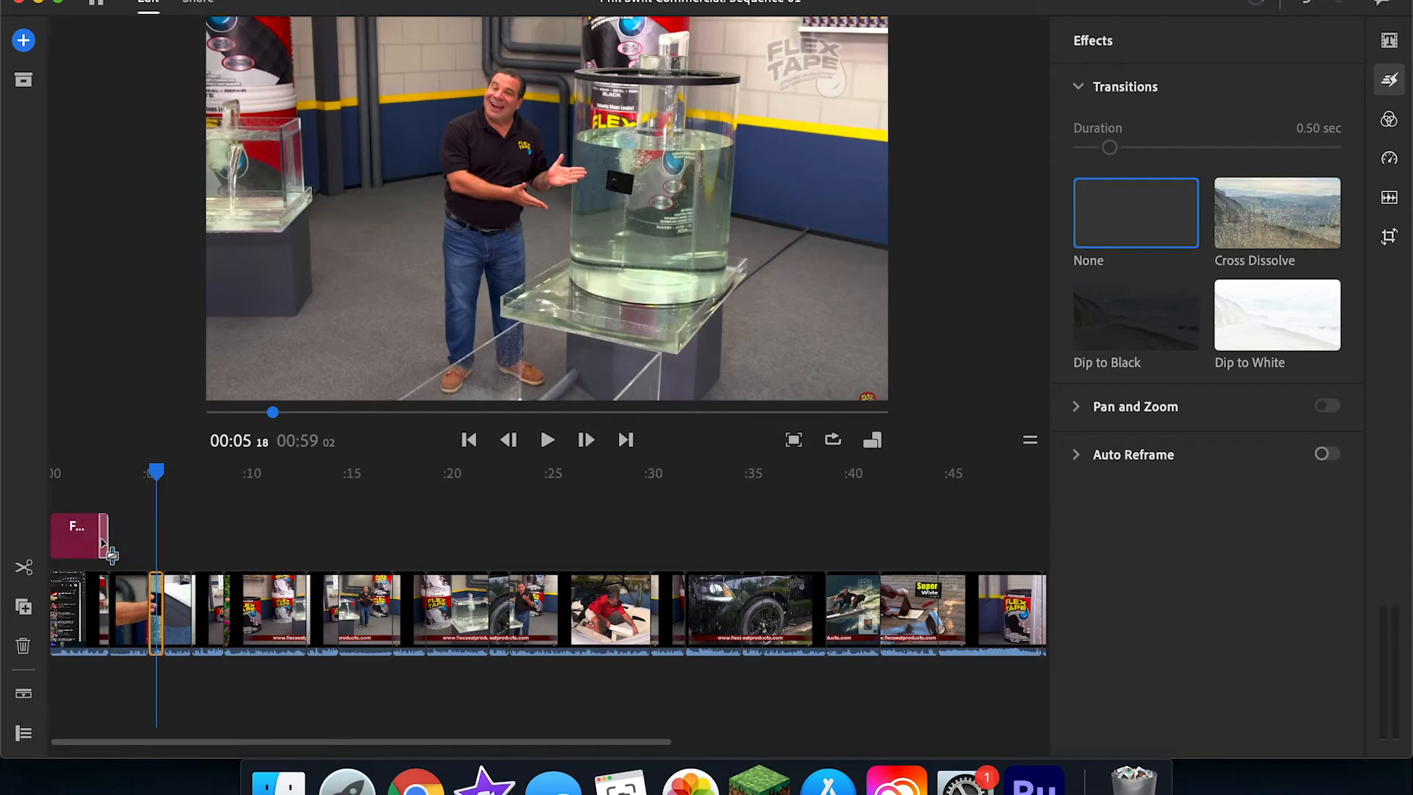
{"action": "left_click", "coordinate": [85, 472]}
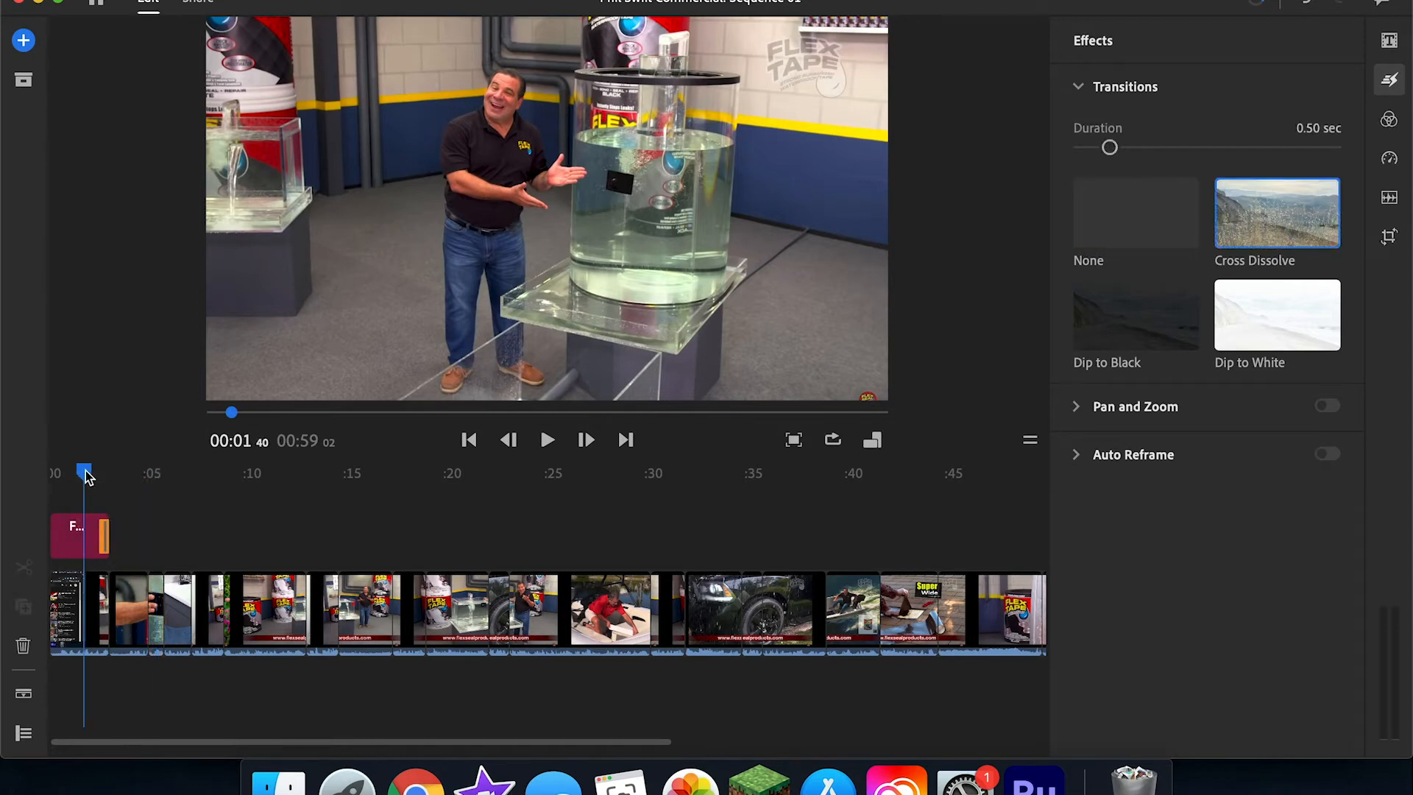
{"action": "key", "text": "space"}
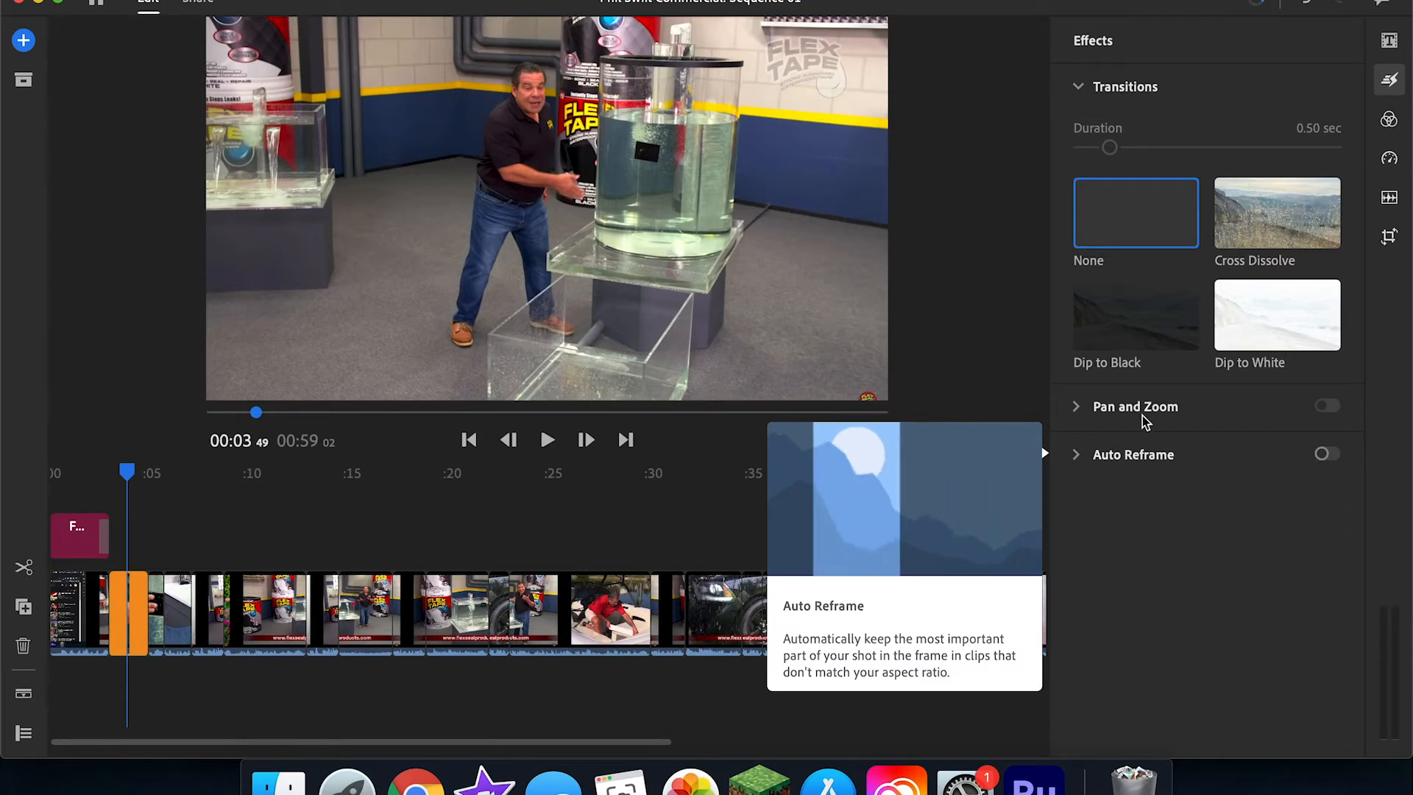
Step: Set the first clip's exposure to 0.08, contrast 5, highlights 5, shadows 4, temp 3, tint 6, vibrance 6 and saturation 110
{"action": "left_click", "coordinate": [1389, 121]}
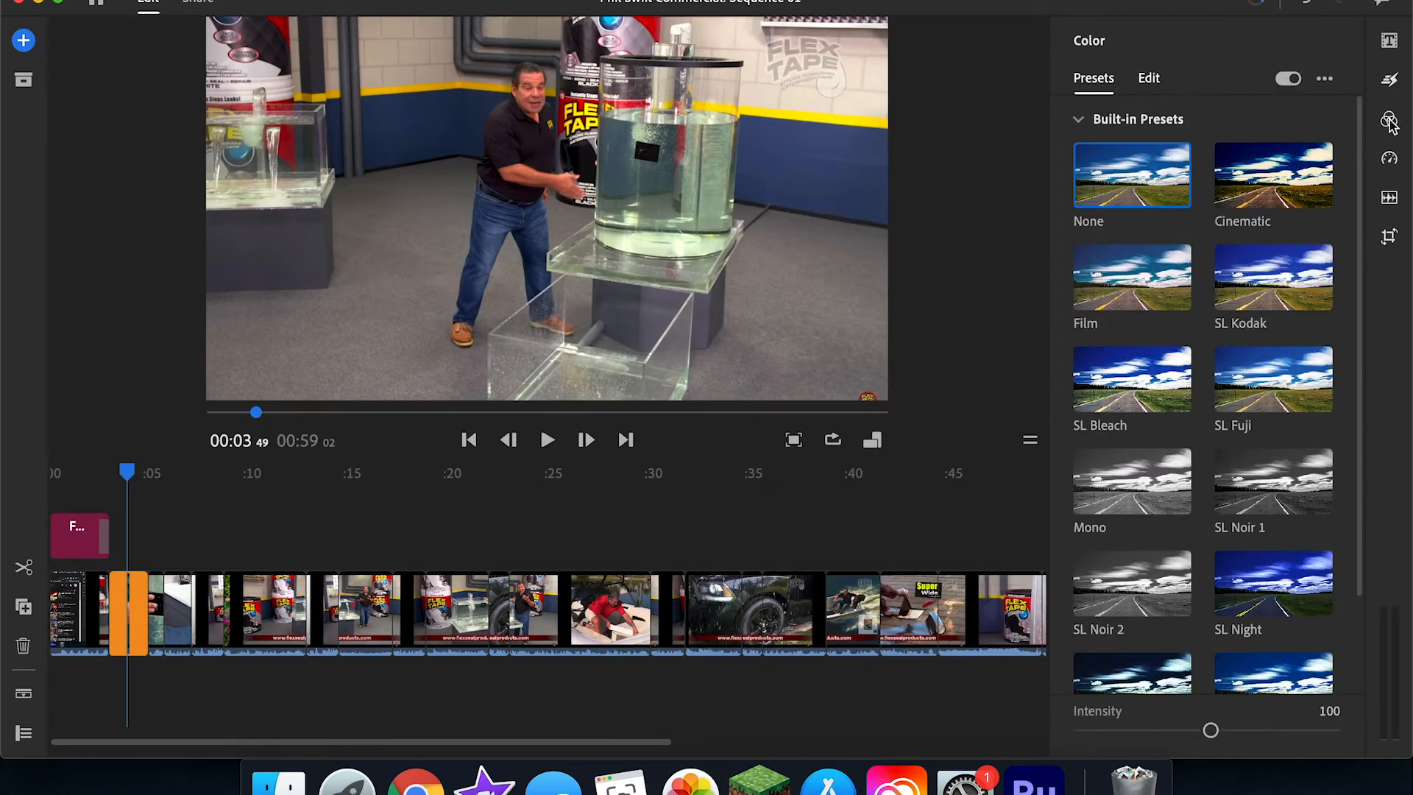
{"action": "left_click", "coordinate": [78, 593]}
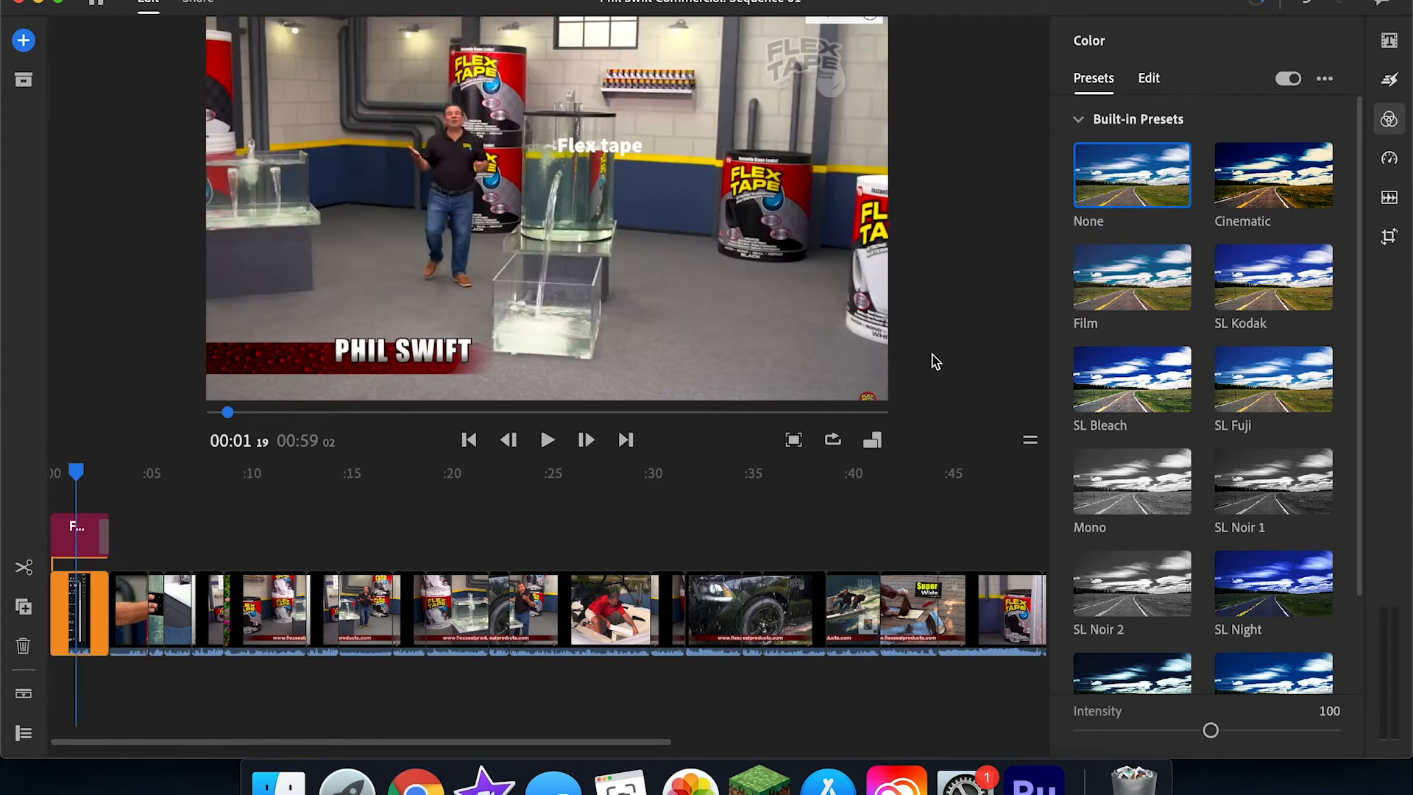
{"action": "left_click", "coordinate": [1146, 80]}
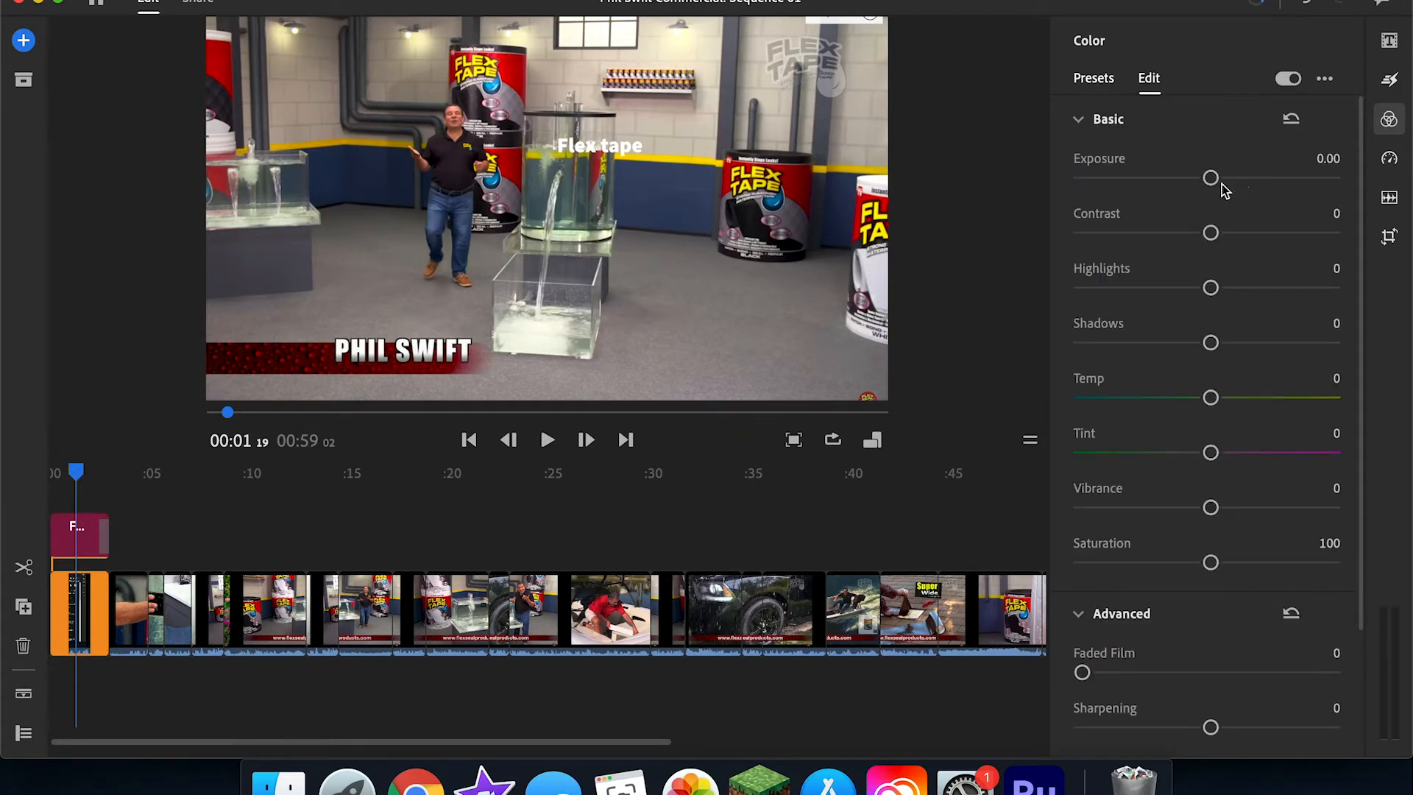
{"action": "left_click_drag", "start_coordinate": [1217, 184], "coordinate": [1260, 179]}
{"action": "left_click_drag", "start_coordinate": [1217, 181], "coordinate": [1212, 179]}
{"action": "left_click_drag", "start_coordinate": [1210, 233], "coordinate": [1215, 287]}
{"action": "left_click_drag", "start_coordinate": [1211, 343], "coordinate": [1223, 562]}
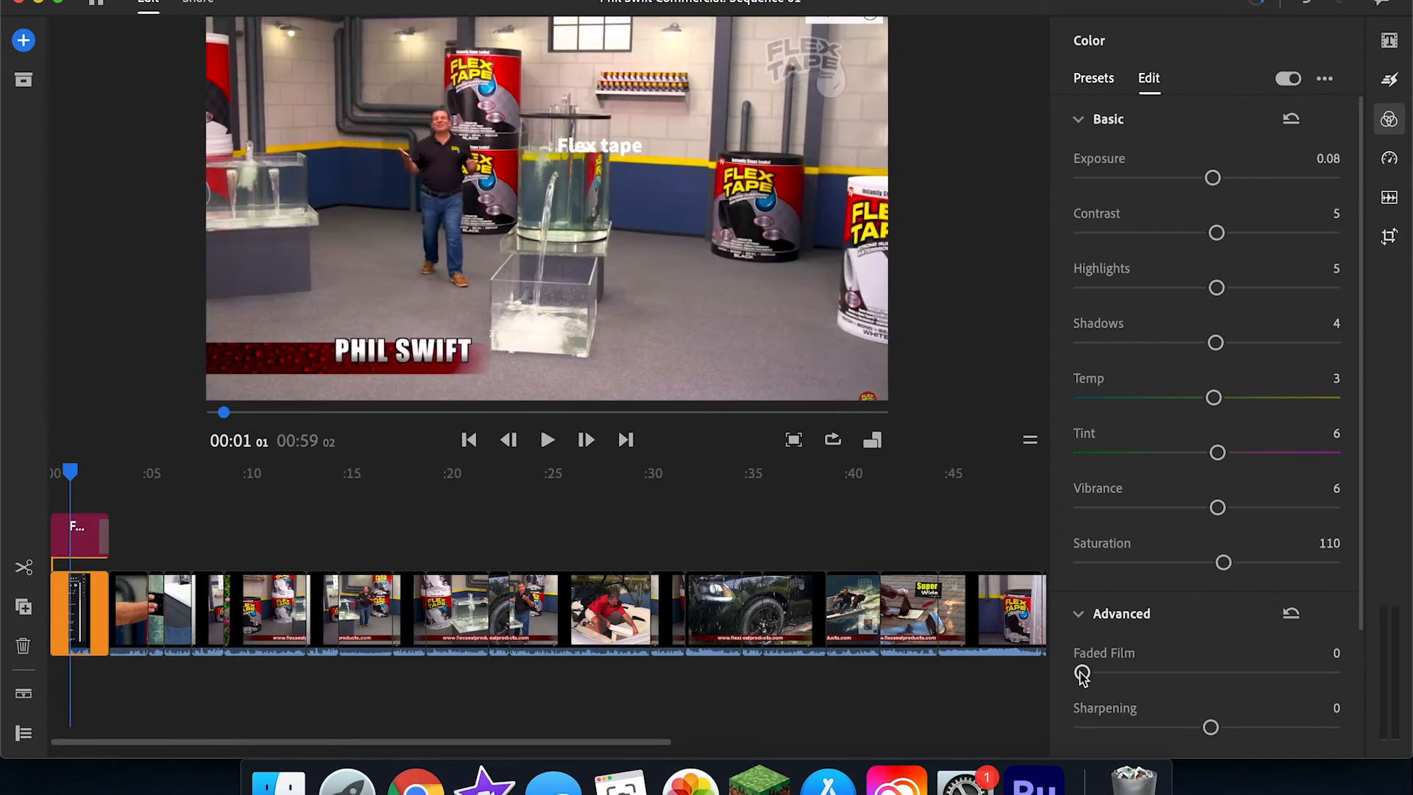
Step: Try out Faded Film on the first clip and set its sharpening to 100
{"action": "left_click_drag", "start_coordinate": [1081, 673], "coordinate": [1213, 672]}
{"action": "left_click_drag", "start_coordinate": [1210, 727], "coordinate": [1109, 726]}
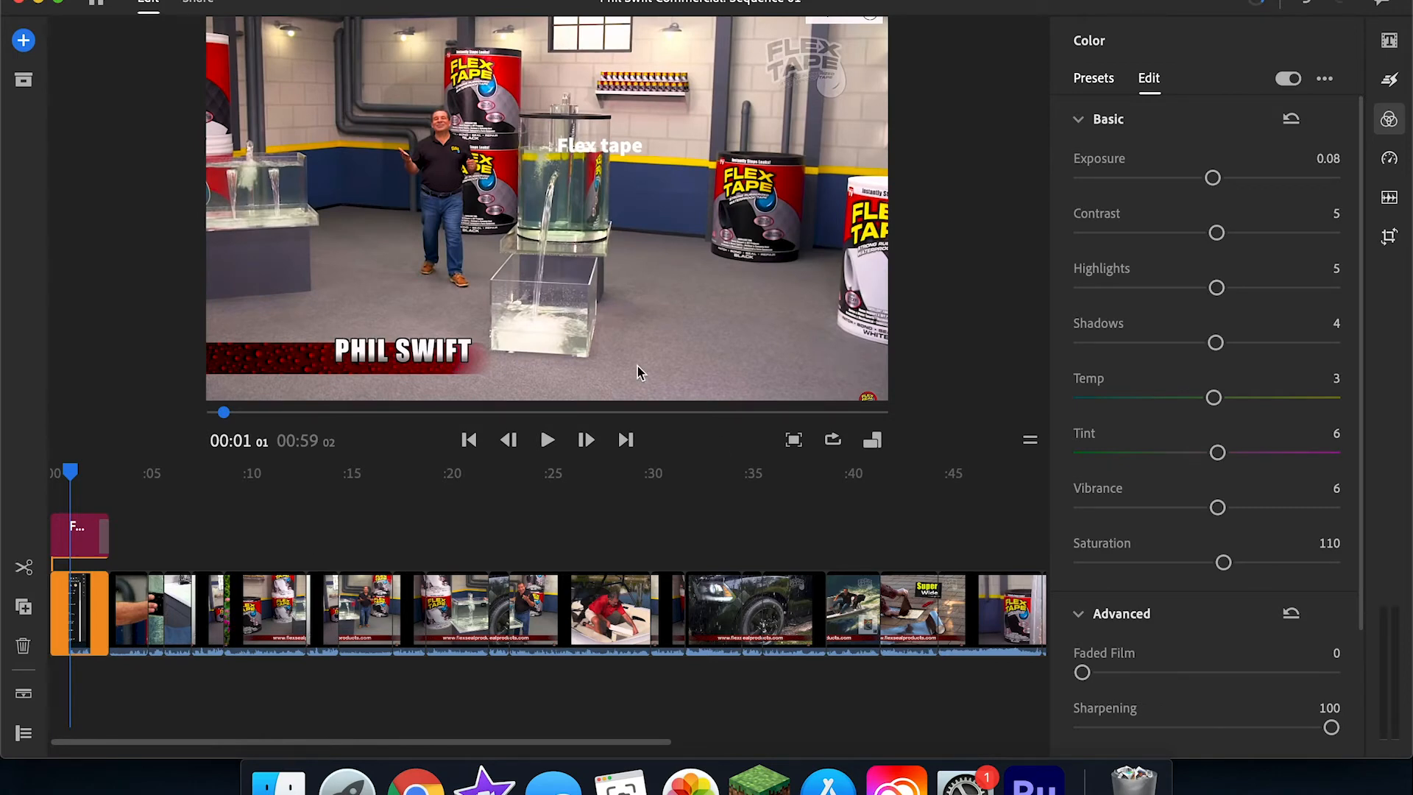
Step: View the speed settings of the clip at 00:34 05 and play the opening of the sequence
{"action": "left_click", "coordinate": [732, 610]}
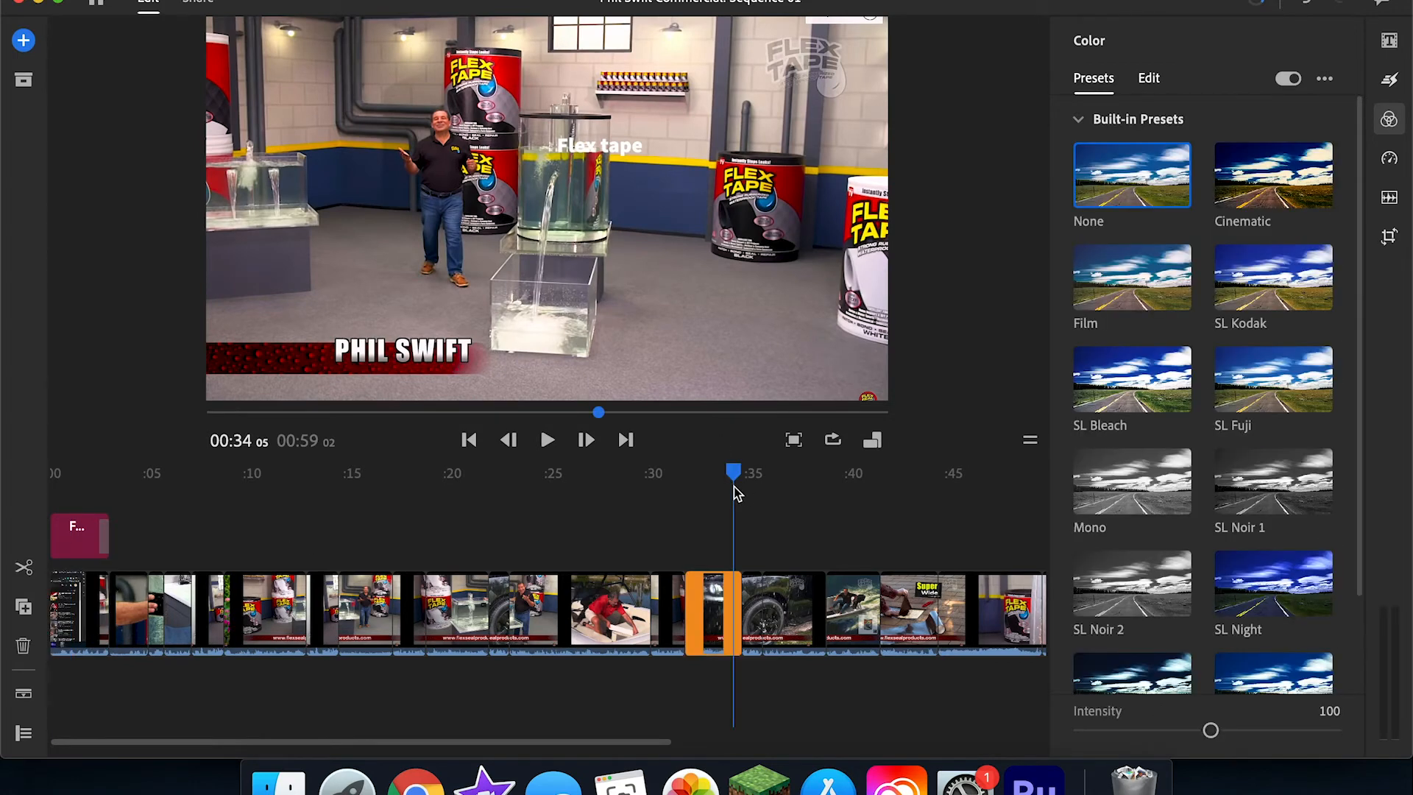
{"action": "left_click", "coordinate": [1389, 158]}
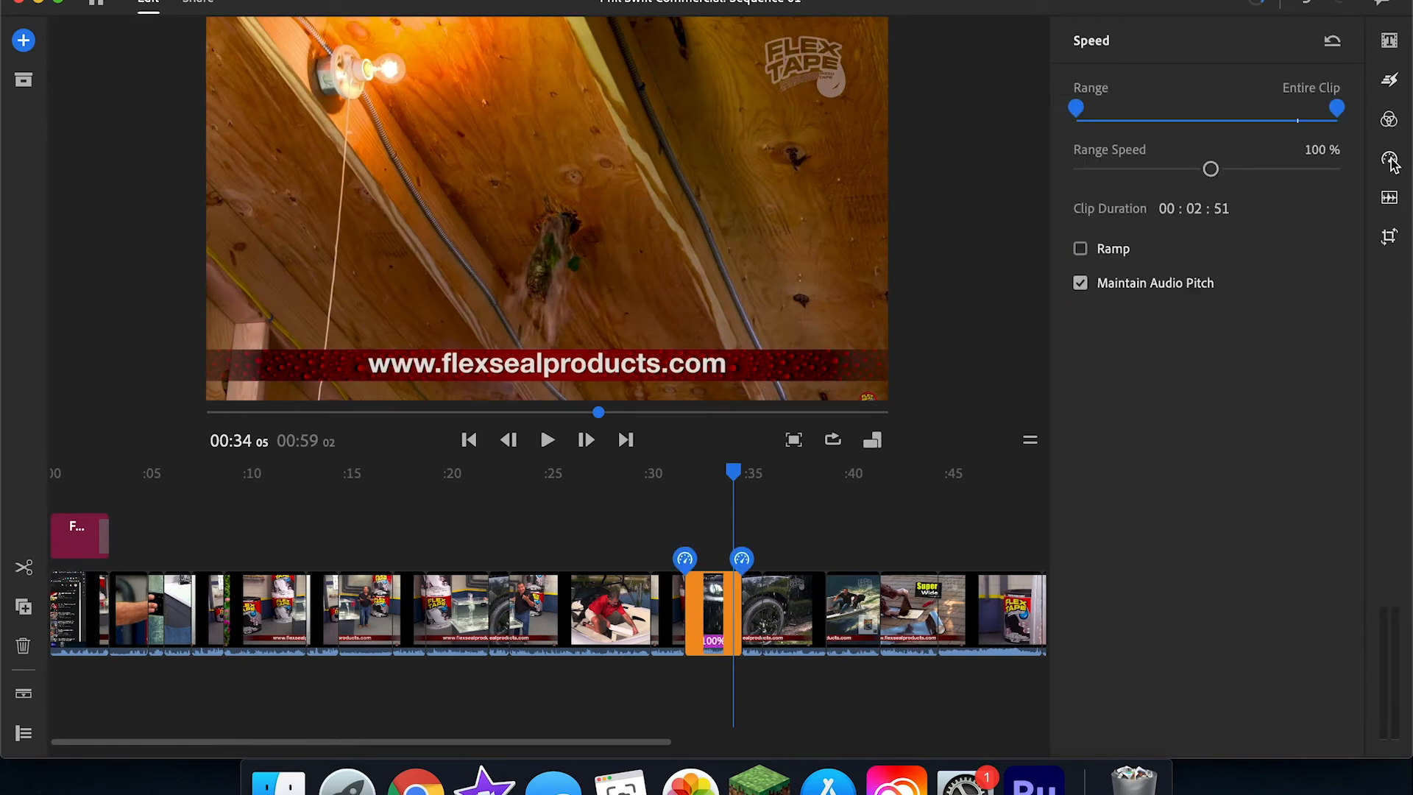
{"action": "left_click", "coordinate": [57, 478]}
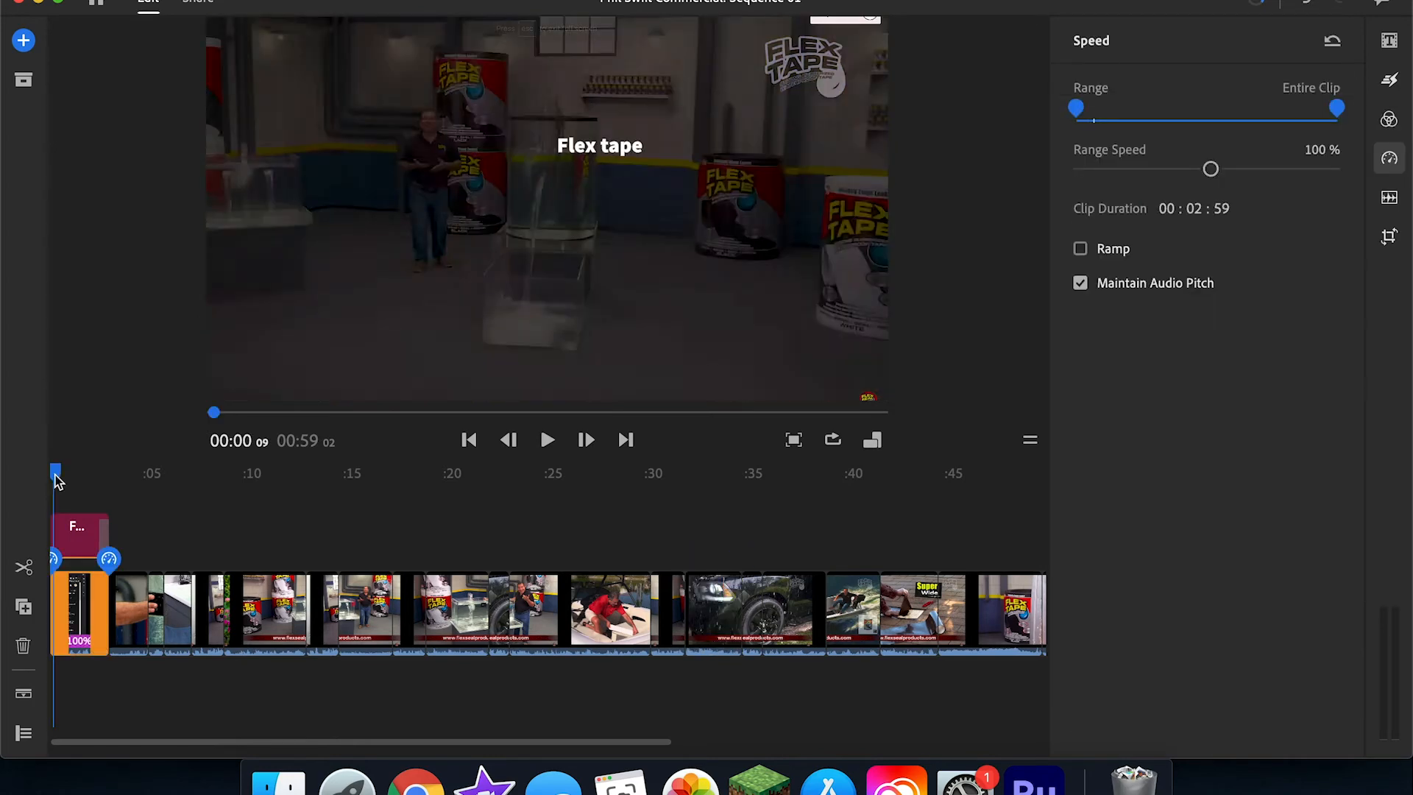
{"action": "key", "text": "space"}
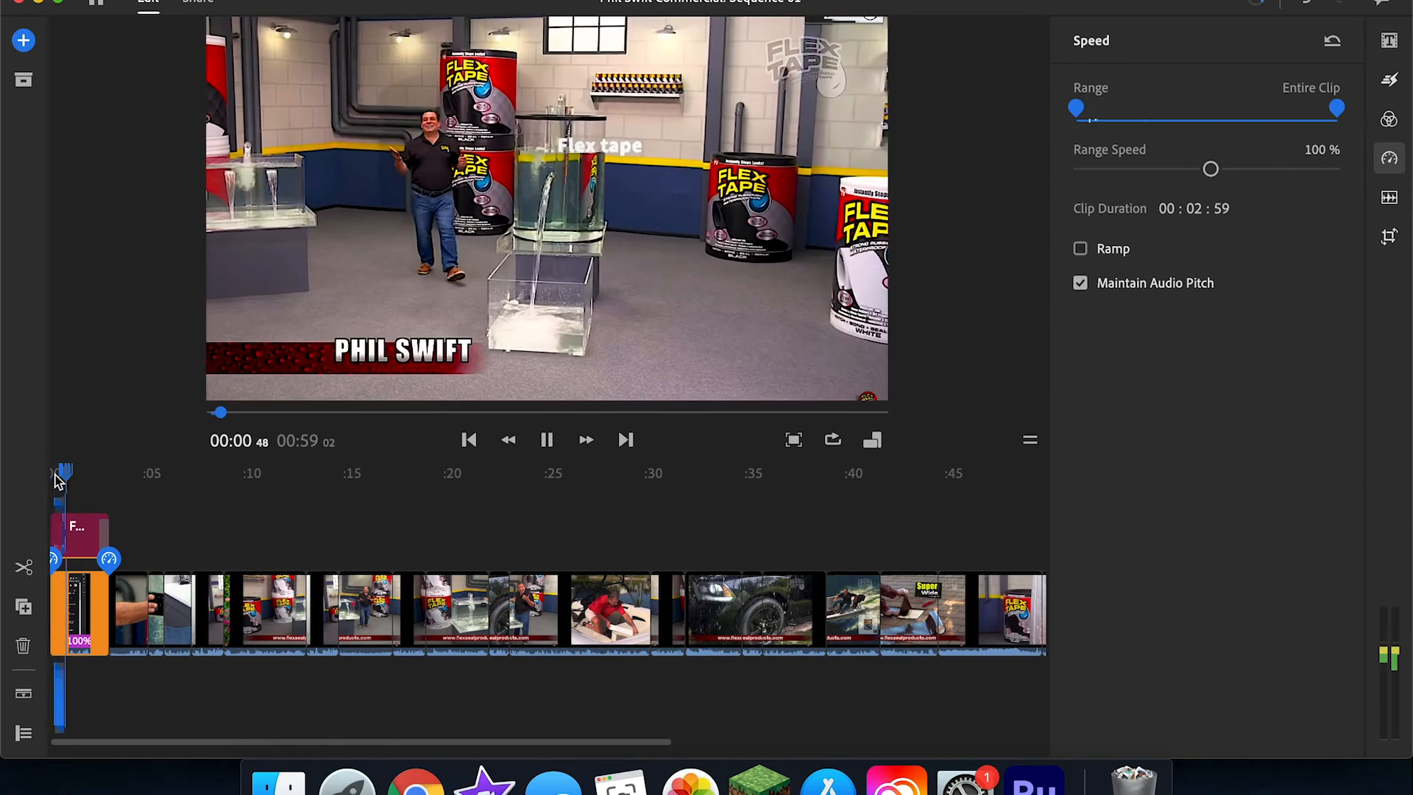
{"action": "key", "text": "space"}
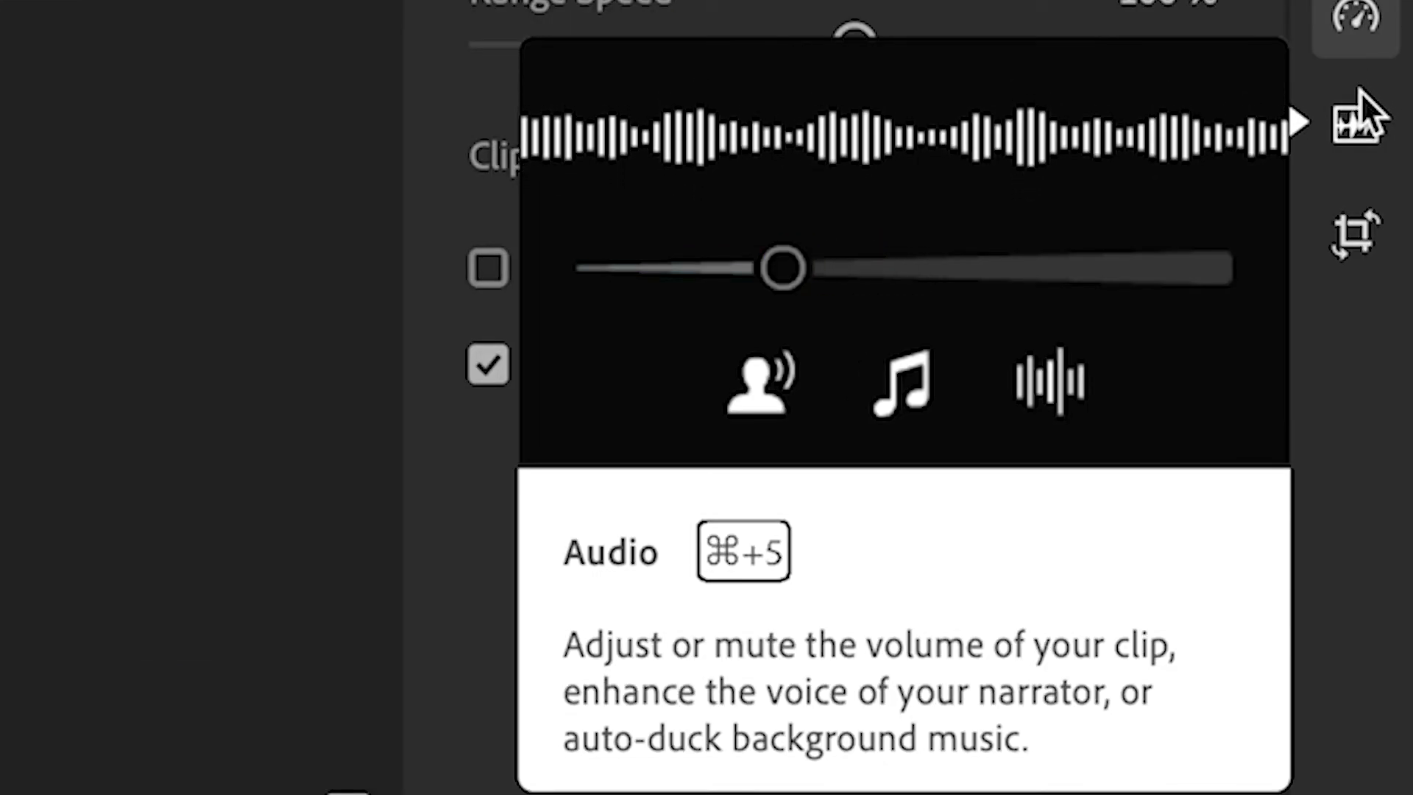
Step: Set the second clip's volume to 49 and try muting its audio
{"action": "left_click", "coordinate": [1361, 94]}
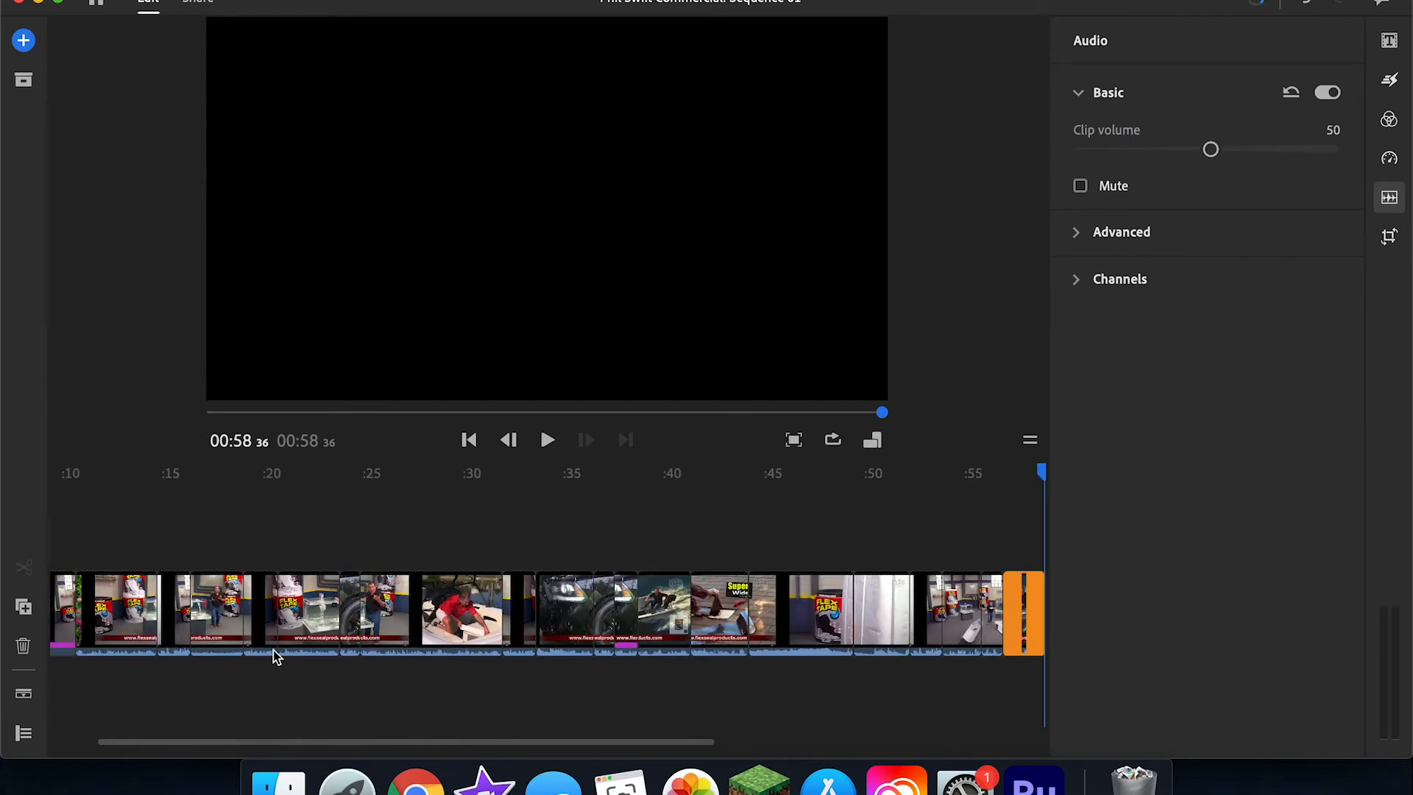
{"action": "scroll", "coordinate": [276, 657], "scroll_direction": "left", "scroll_amount": 5}
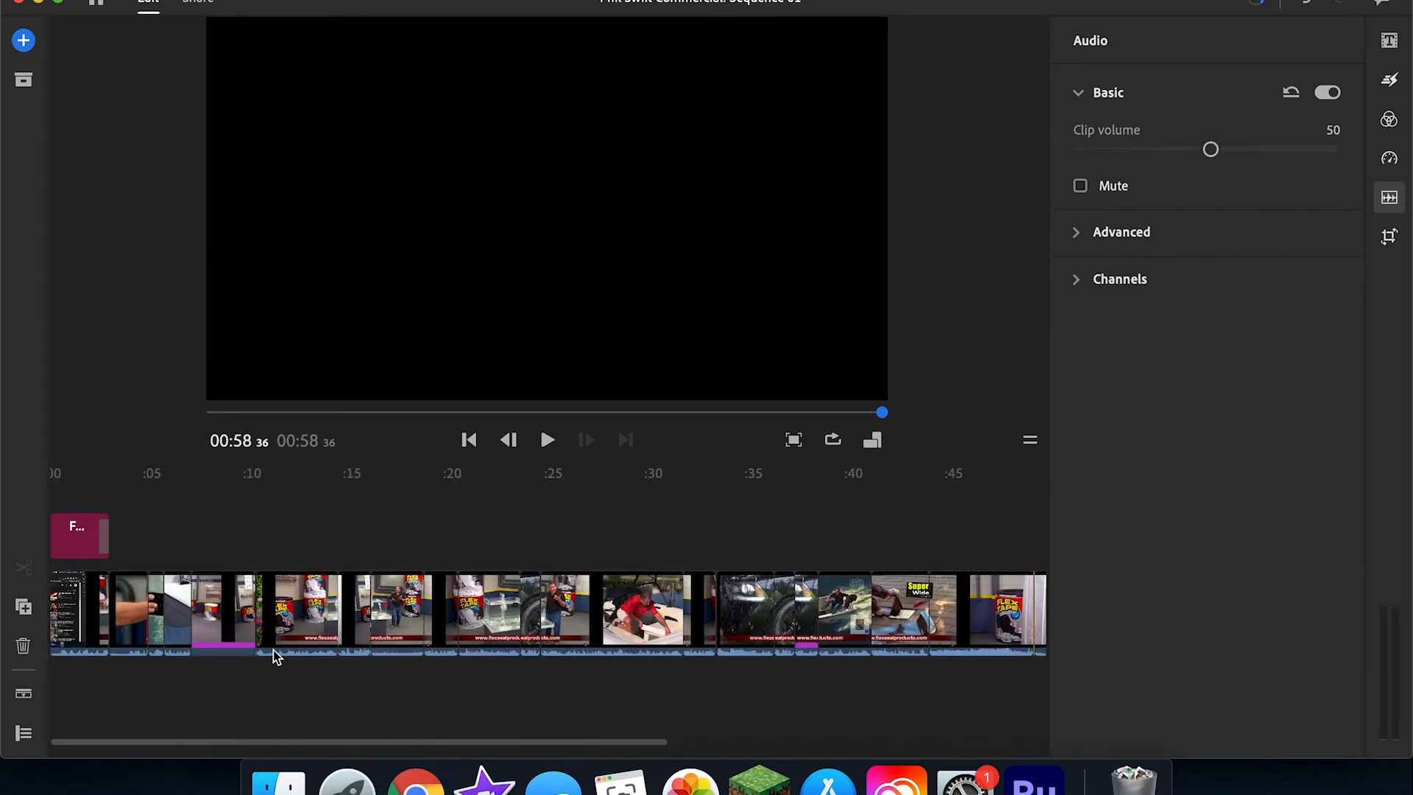
{"action": "left_click", "coordinate": [85, 612]}
{"action": "left_click", "coordinate": [112, 612]}
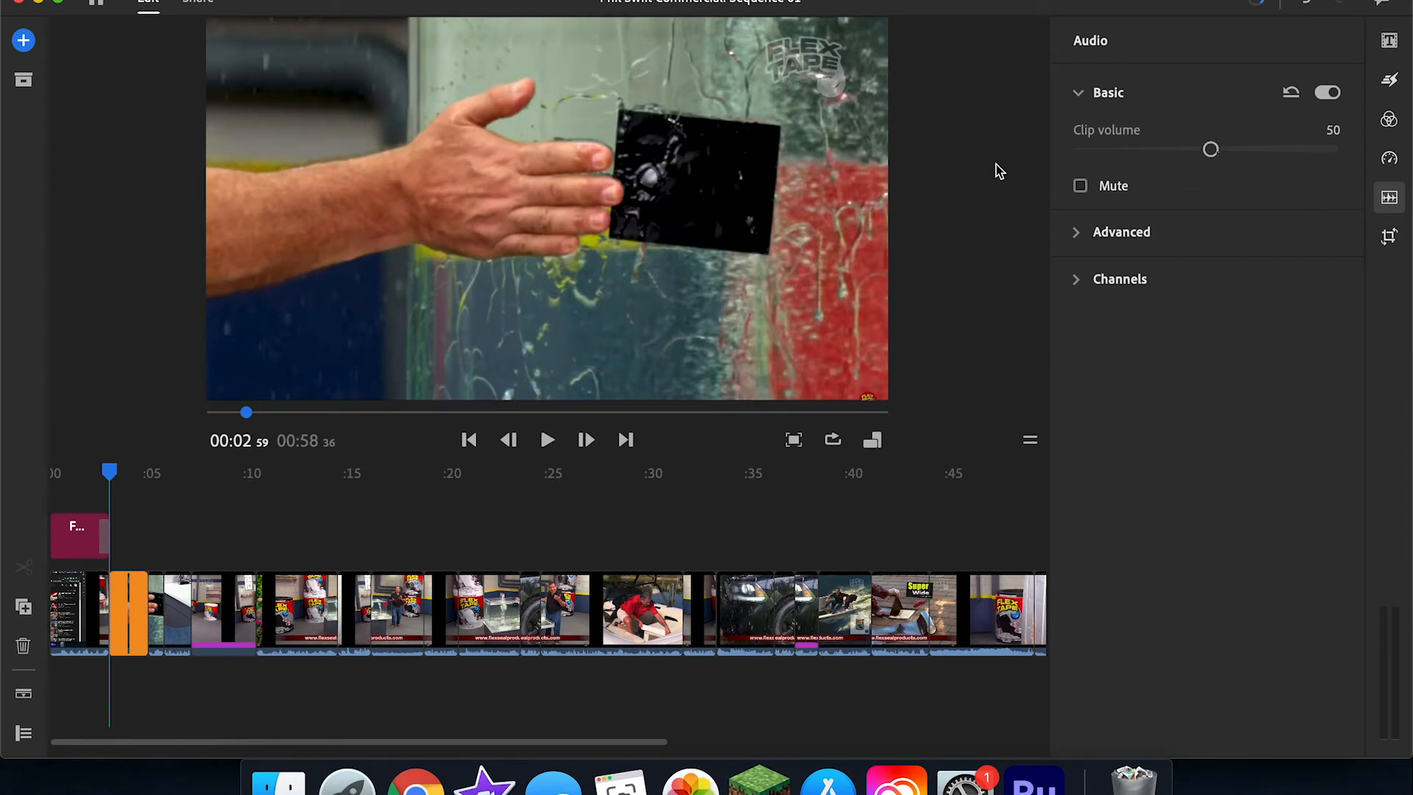
{"action": "mouse_move", "coordinate": [1210, 150]}
{"action": "left_mouse_down"}
{"action": "mouse_move", "coordinate": [1376, 152]}
{"action": "mouse_move", "coordinate": [1106, 150]}
{"action": "mouse_move", "coordinate": [1206, 151]}
{"action": "left_mouse_up"}
{"action": "left_click", "coordinate": [1121, 187]}
{"action": "left_click", "coordinate": [1118, 190]}
Step: Examine the second clip's advanced audio options, including the available audio types, and its channels
{"action": "left_click", "coordinate": [1086, 241]}
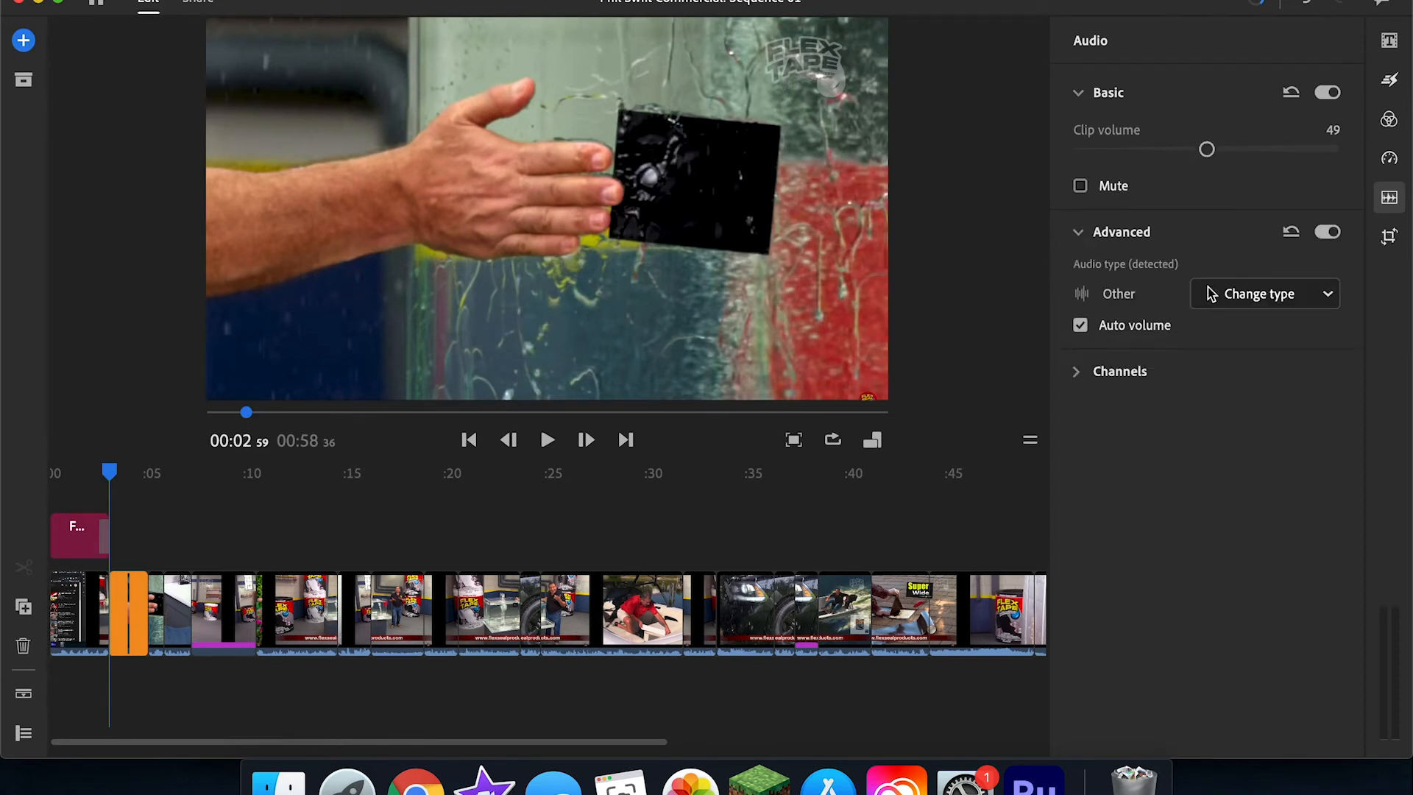
{"action": "left_click", "coordinate": [1210, 294]}
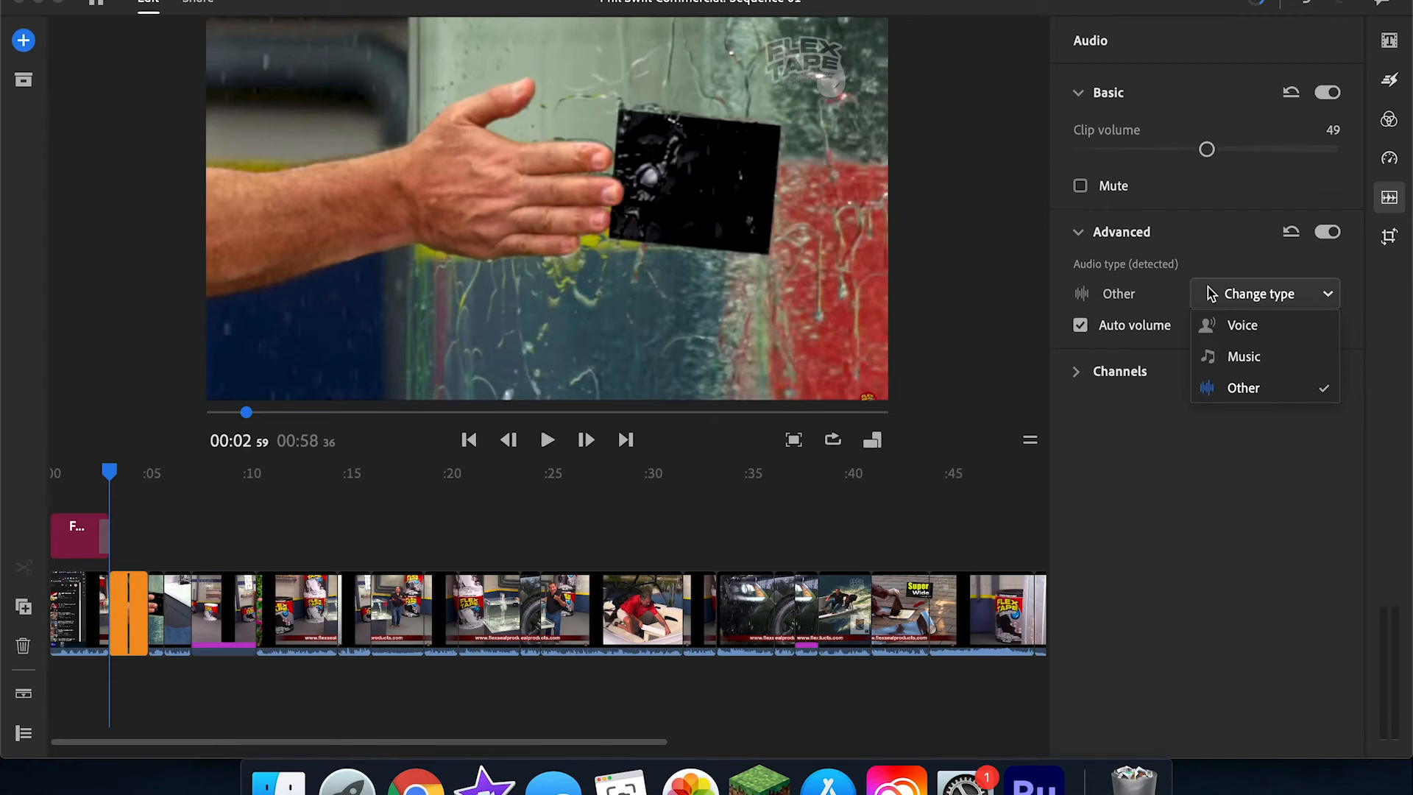
{"action": "left_click", "coordinate": [1120, 371]}
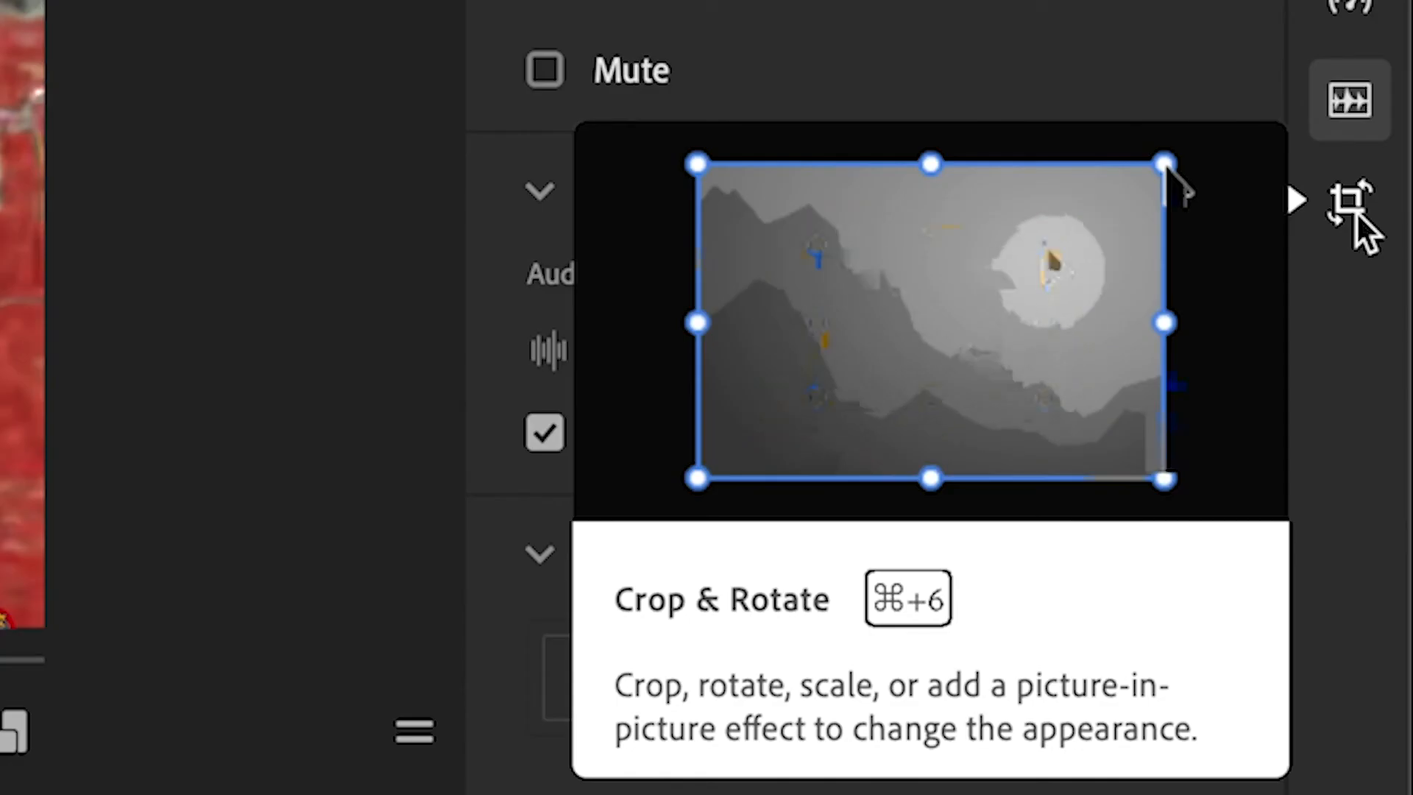
Step: Try shifting the clip at 00:07 55 horizontally and look over its crop options
{"action": "left_click", "coordinate": [1389, 238]}
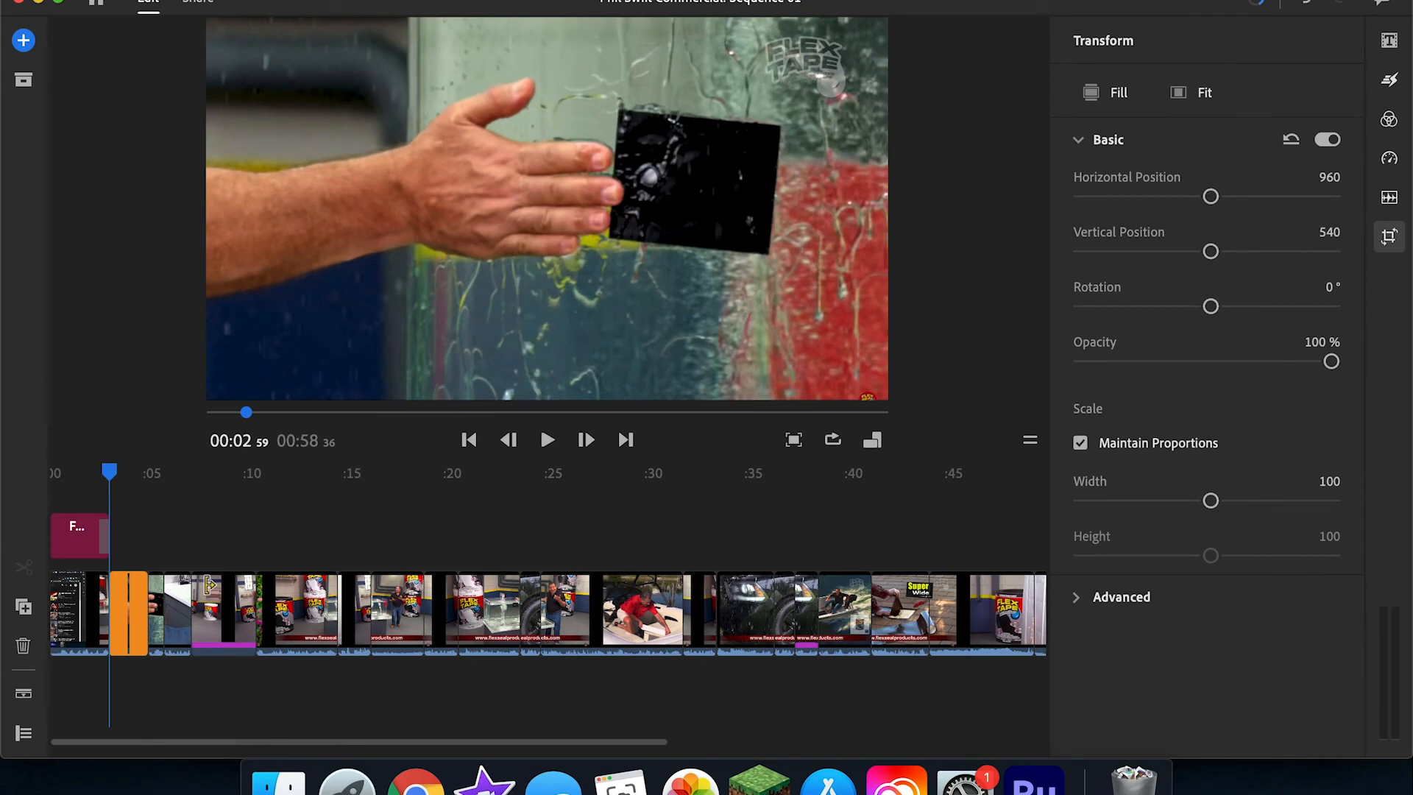
{"action": "left_click", "coordinate": [208, 586]}
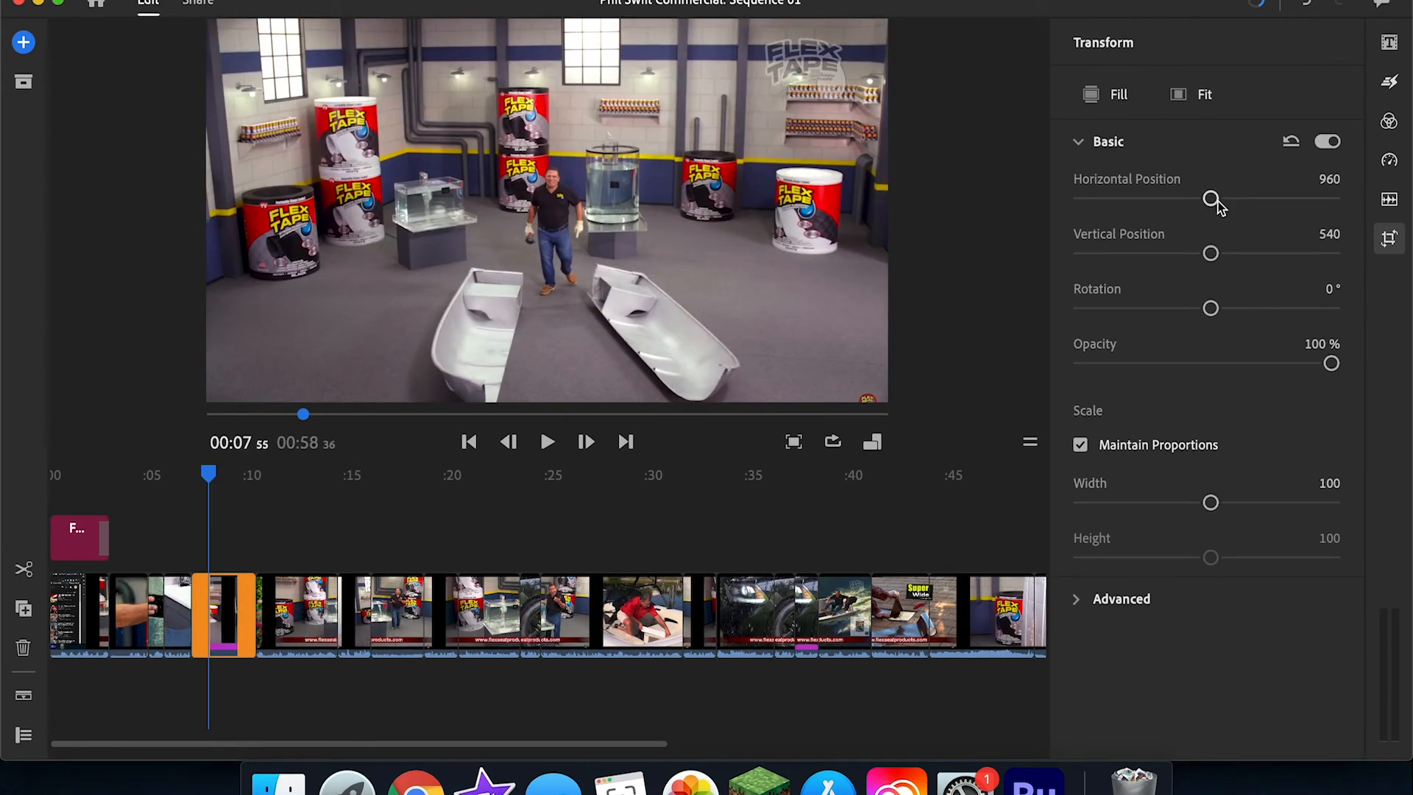
{"action": "mouse_move", "coordinate": [1210, 199]}
{"action": "left_mouse_down"}
{"action": "mouse_move", "coordinate": [1288, 199]}
{"action": "mouse_move", "coordinate": [1204, 210]}
{"action": "left_mouse_up"}
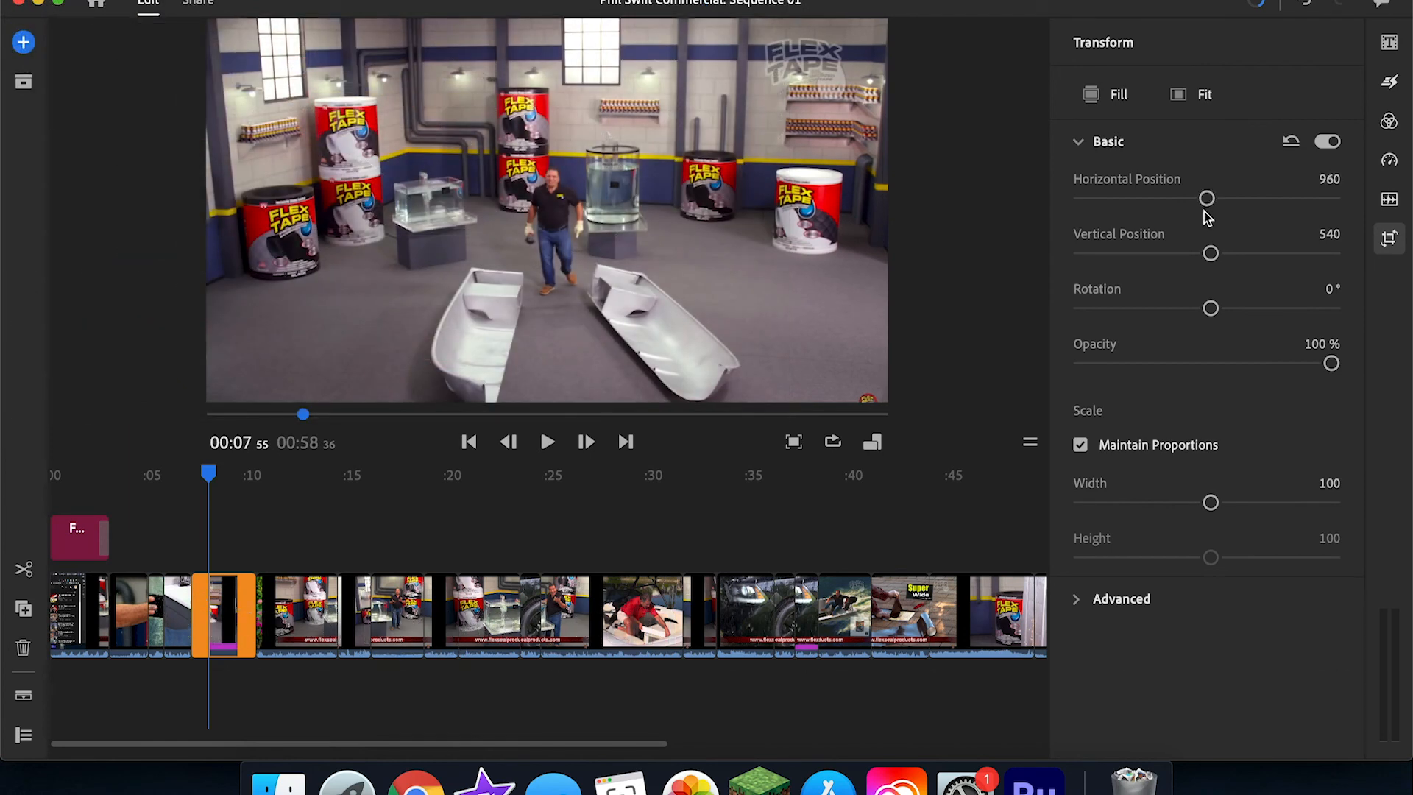
{"action": "left_click", "coordinate": [1112, 598]}
{"action": "scroll", "coordinate": [1152, 611], "scroll_direction": "down", "scroll_amount": 5}
{"action": "scroll", "coordinate": [1152, 611], "scroll_direction": "up", "scroll_amount": 5}
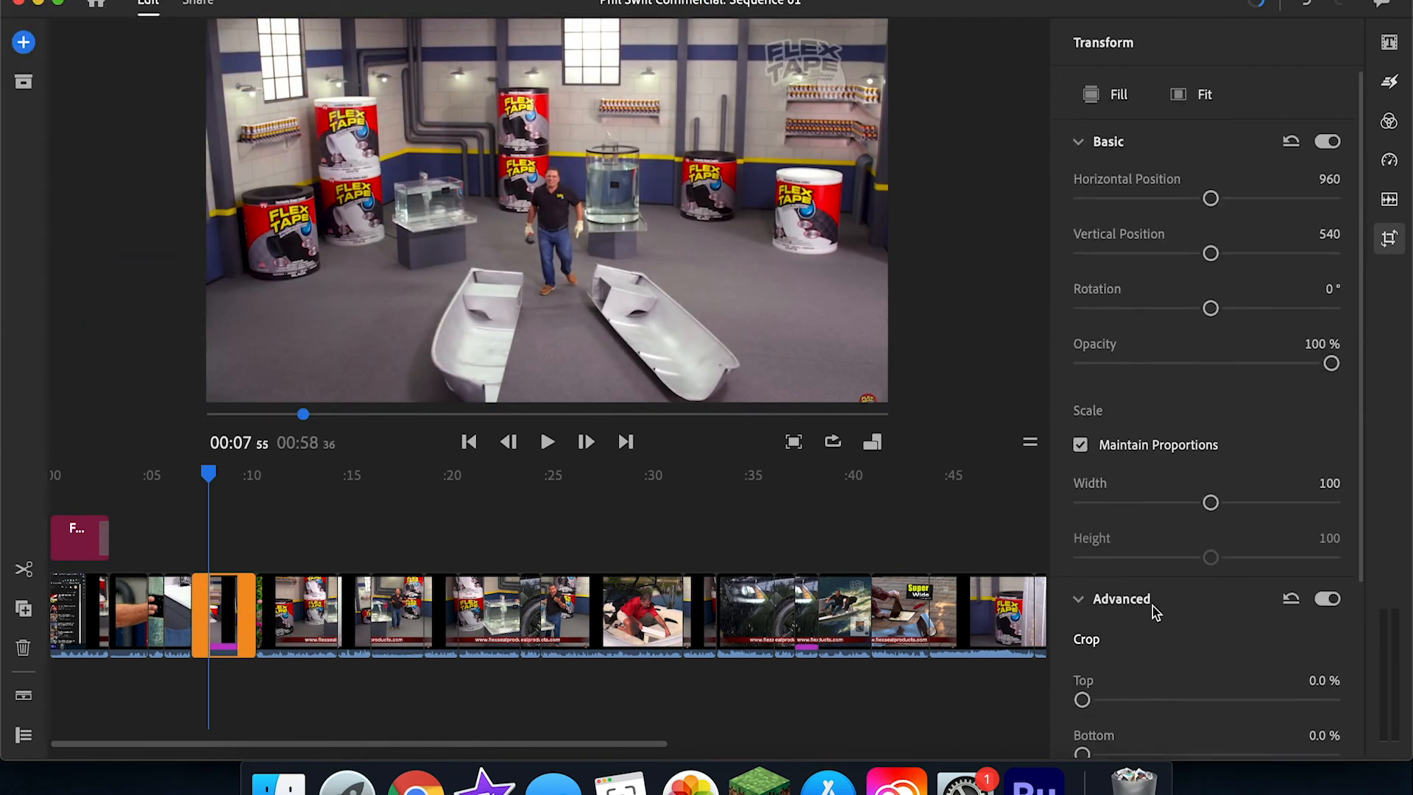
{"action": "left_click", "coordinate": [1079, 602]}
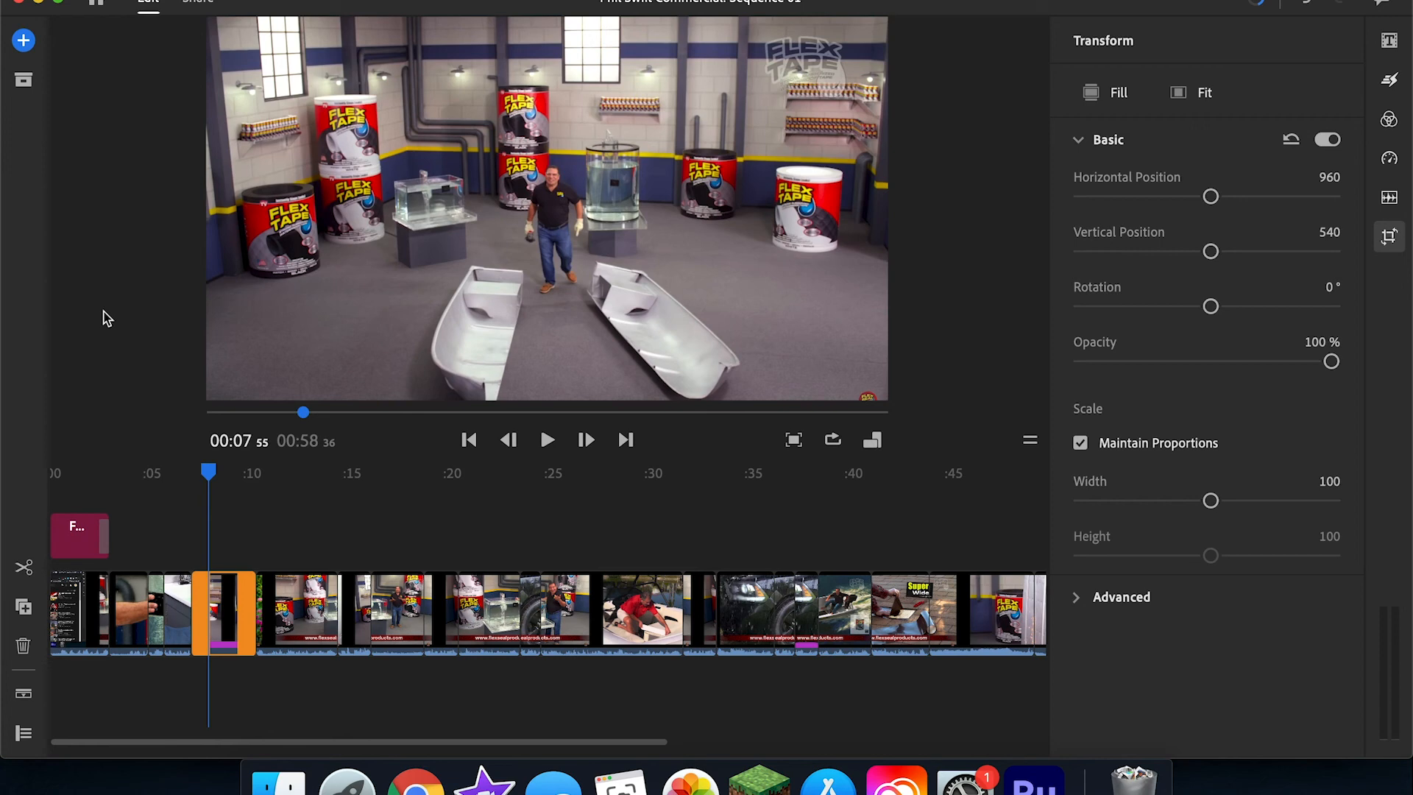
Step: Review the export settings for the YouTube and Local sharing destinations
{"action": "left_click", "coordinate": [195, 4]}
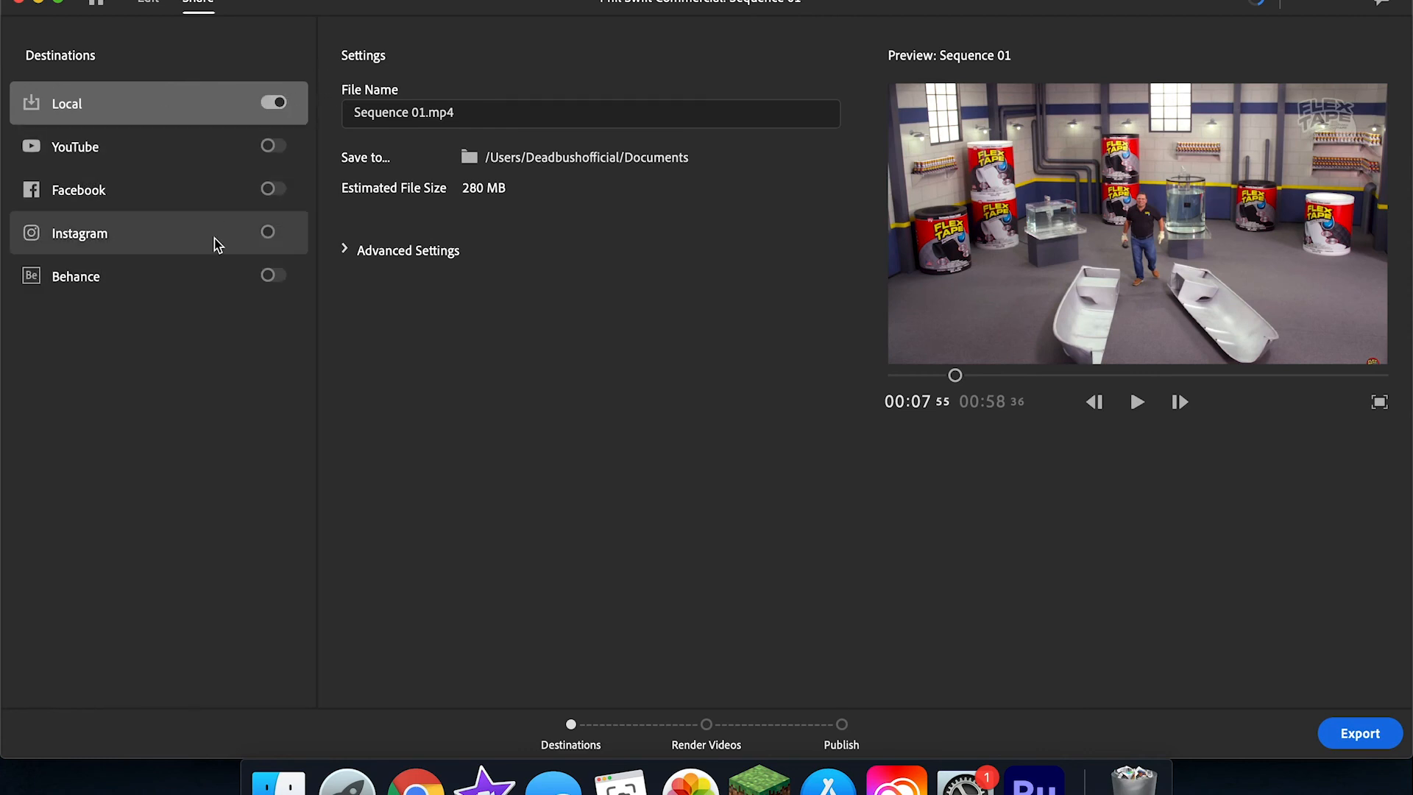
{"action": "left_click", "coordinate": [126, 290]}
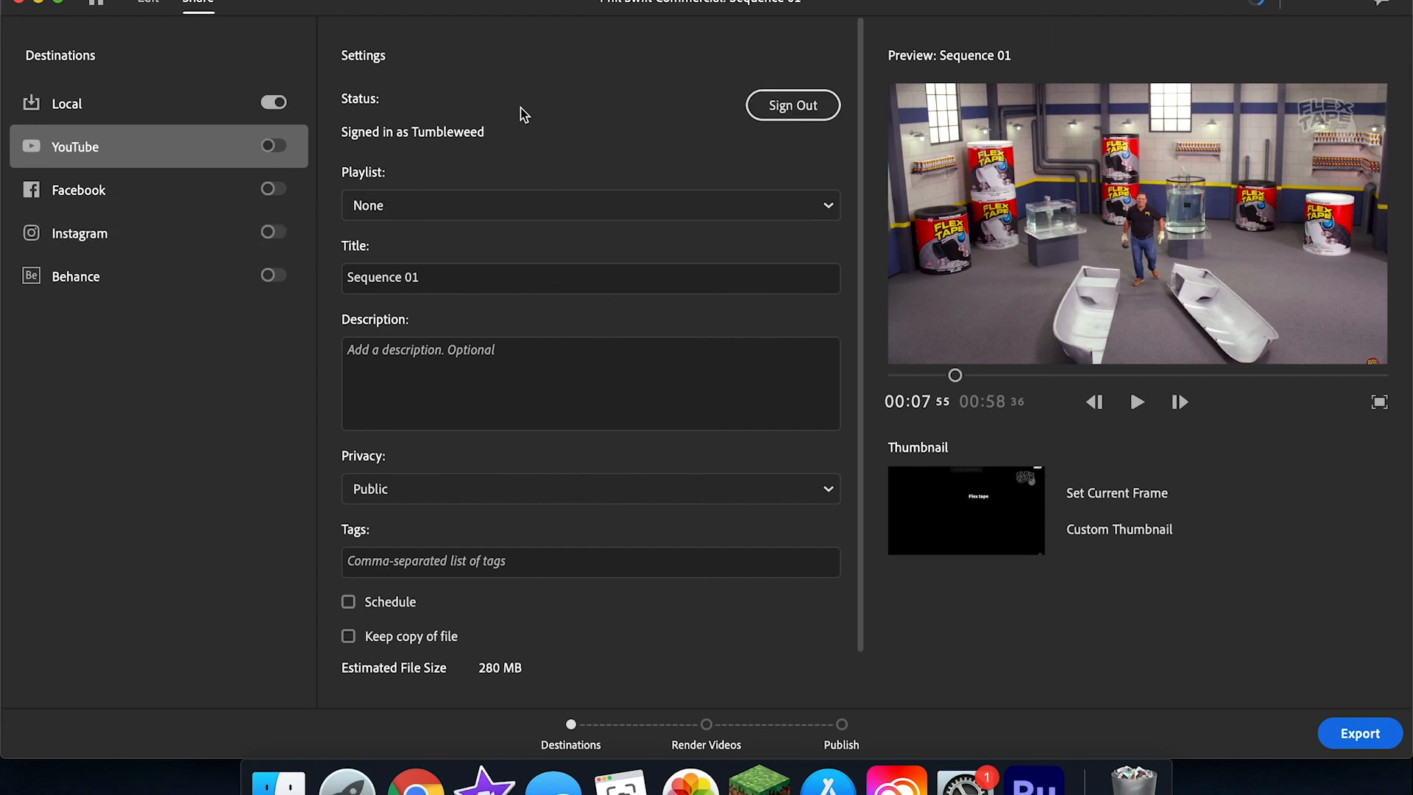
{"action": "left_click", "coordinate": [166, 108]}
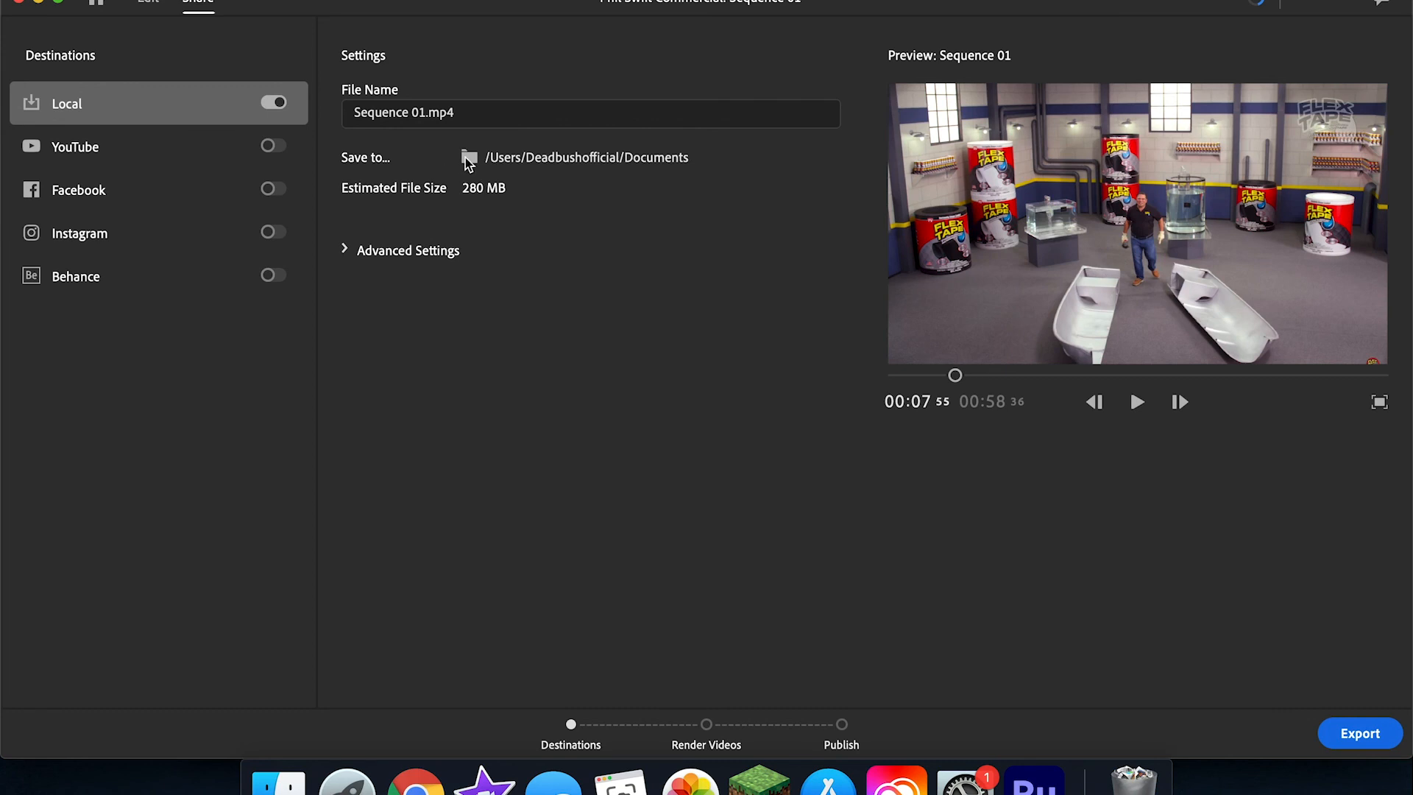
Step: Browse the Extra storage drive as a possible save location for the local export
{"action": "left_click", "coordinate": [533, 160]}
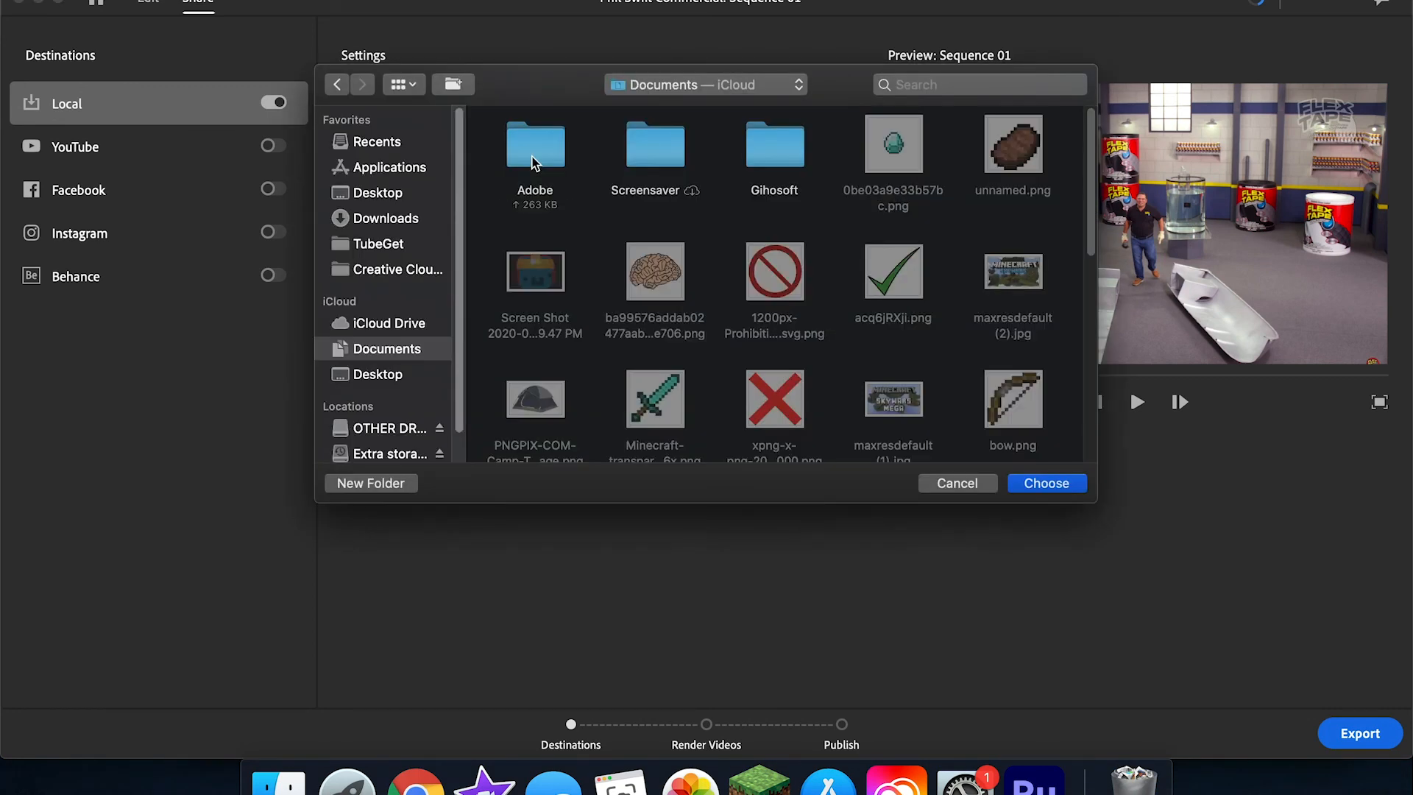
{"action": "left_click", "coordinate": [375, 453]}
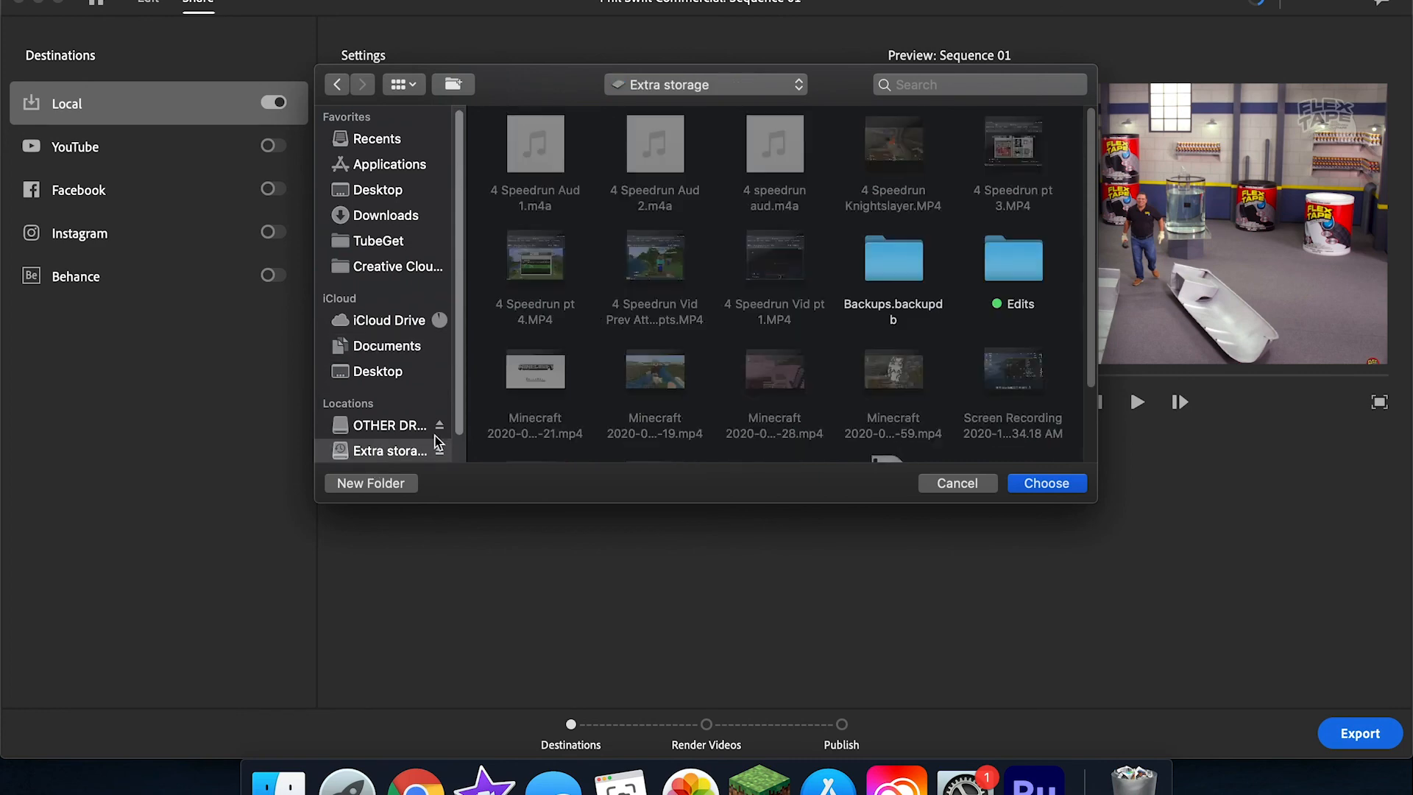
{"action": "left_click", "coordinate": [957, 486]}
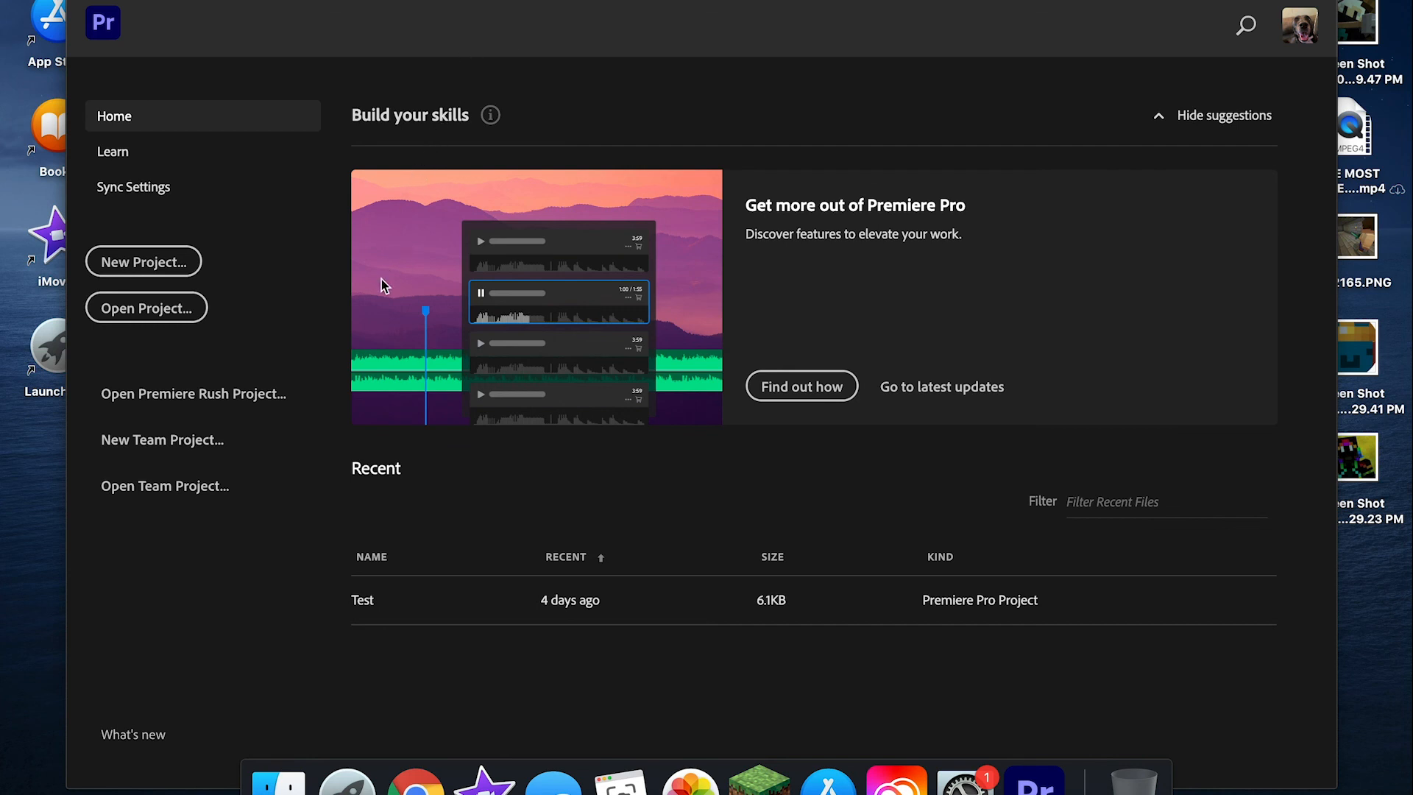
Step: In Premiere Pro, open the Premiere Rush project Phil Swift Commercial
{"action": "left_click", "coordinate": [268, 408]}
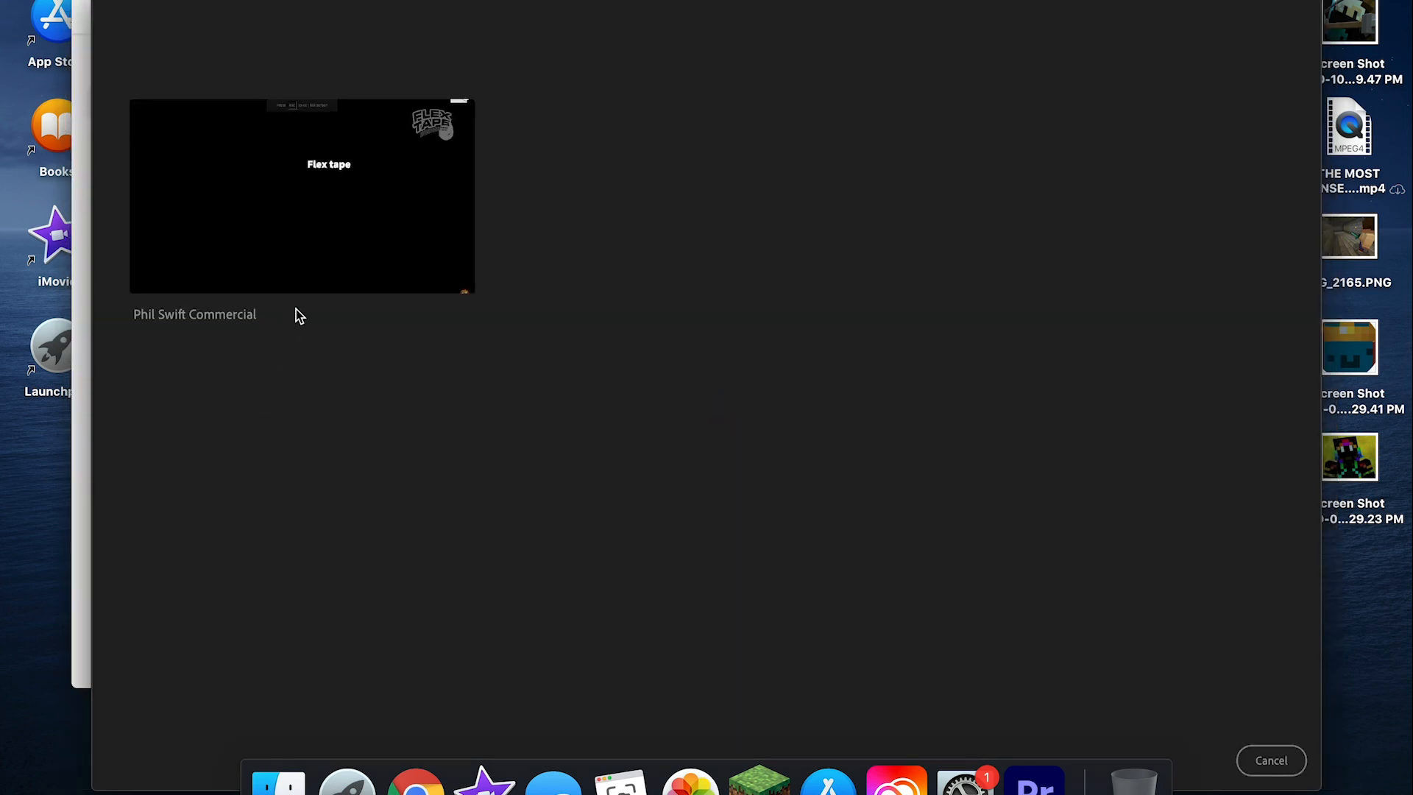
{"action": "left_click", "coordinate": [317, 265]}
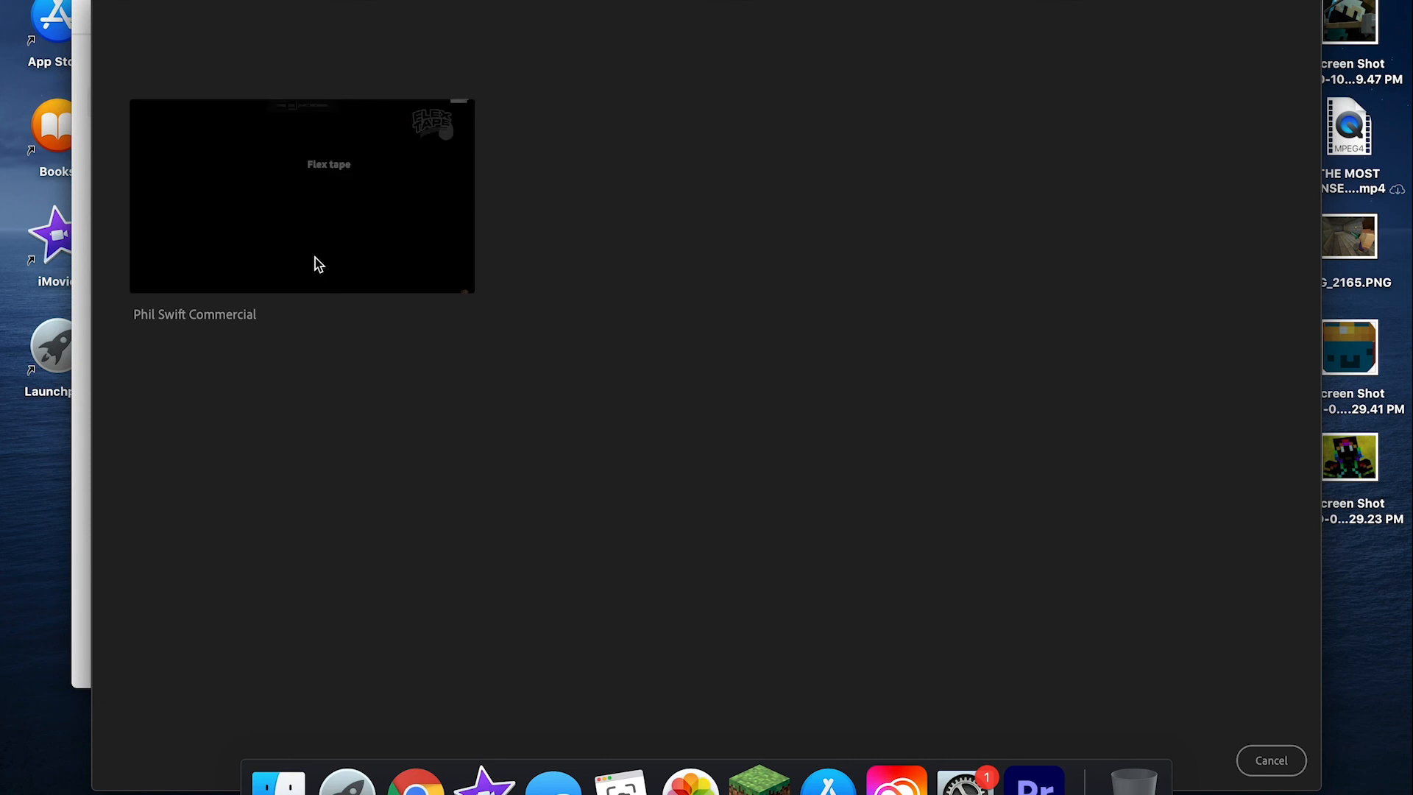